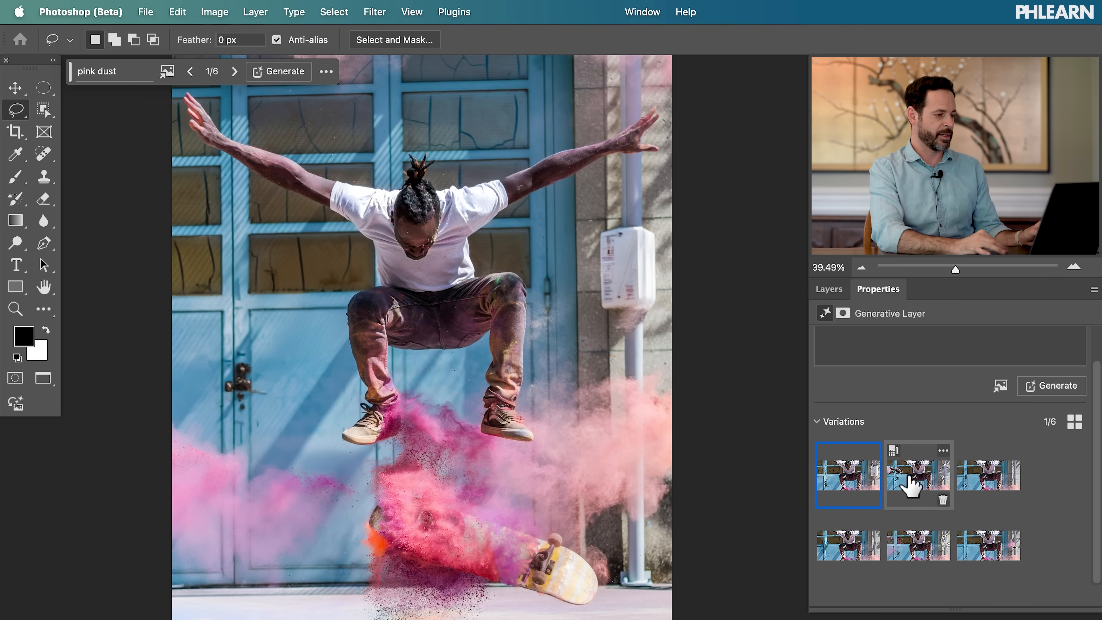
Compare the second and third pink dust variations, then choose the sixth one
left_click(912, 486)
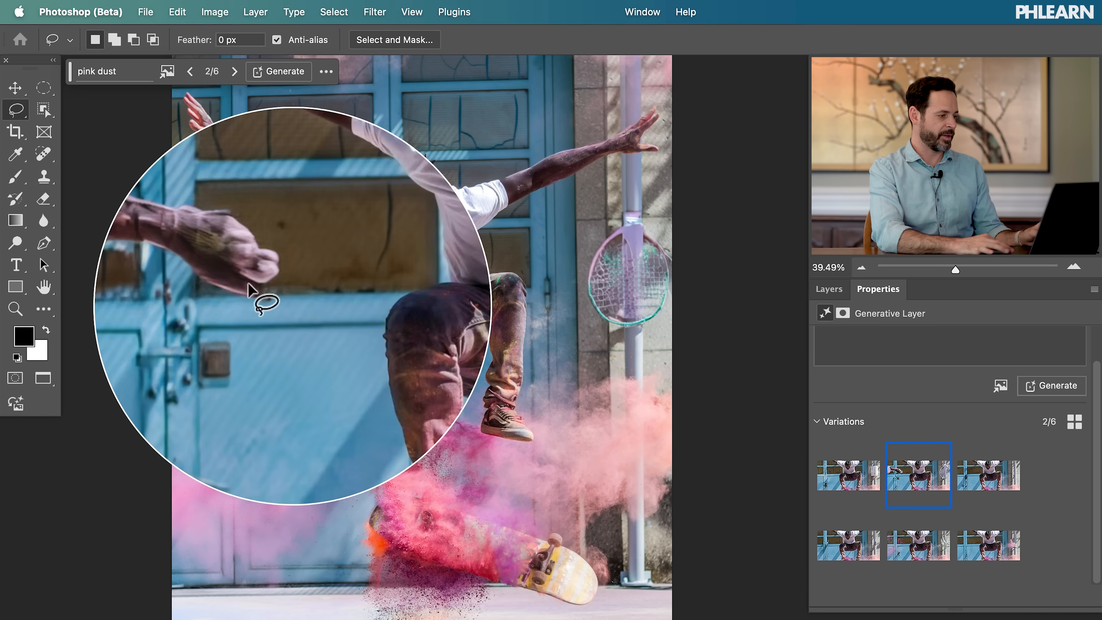
left_click(986, 486)
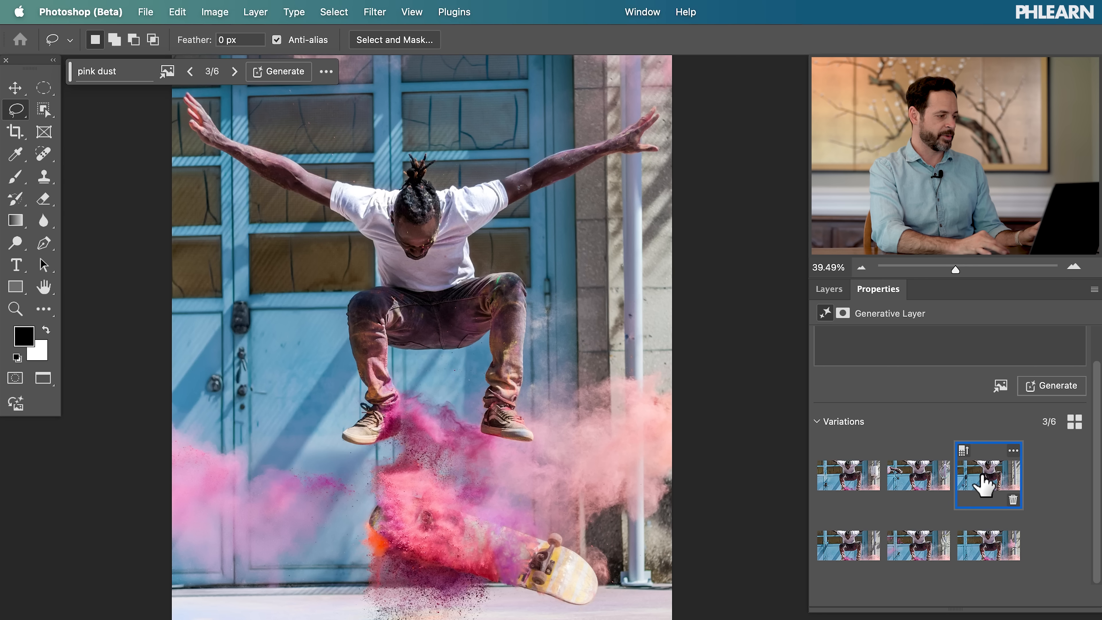
left_click(978, 562)
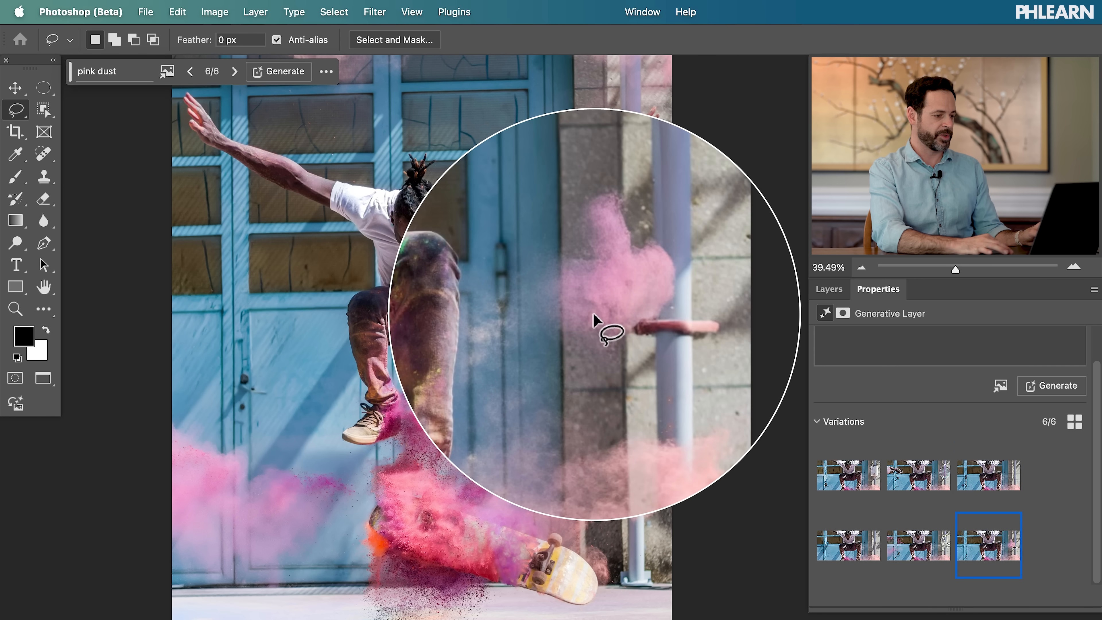
Lasso the blue door area at the image's left edge beside the skater and generate a fill with the prompt "pink dust"
left_click_drag(168, 228, 200, 209)
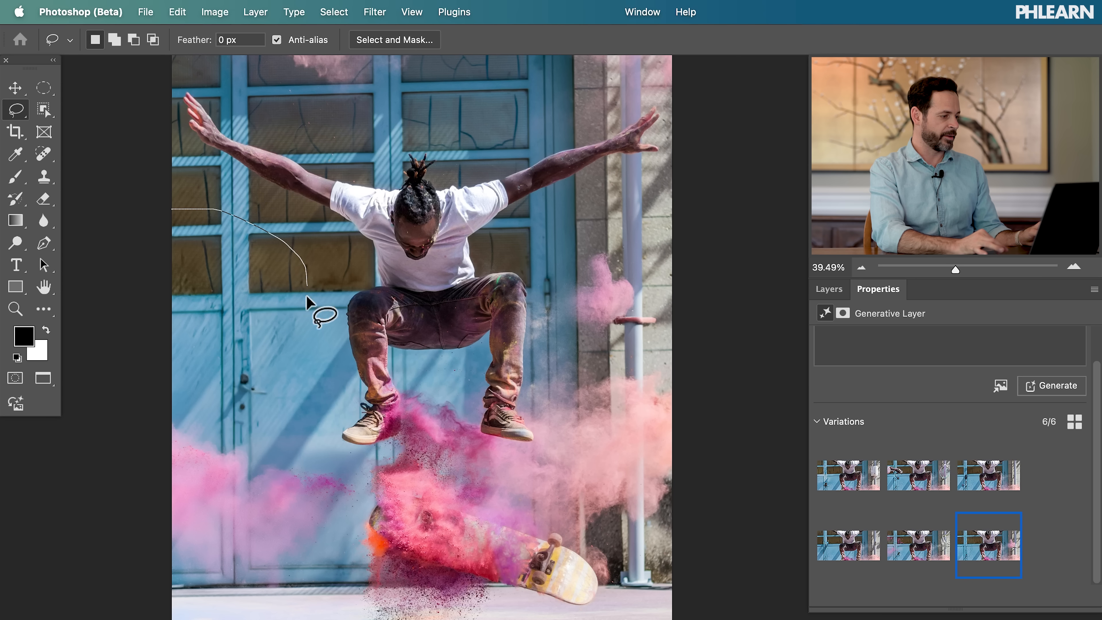
left_click_drag(223, 411, 165, 413)
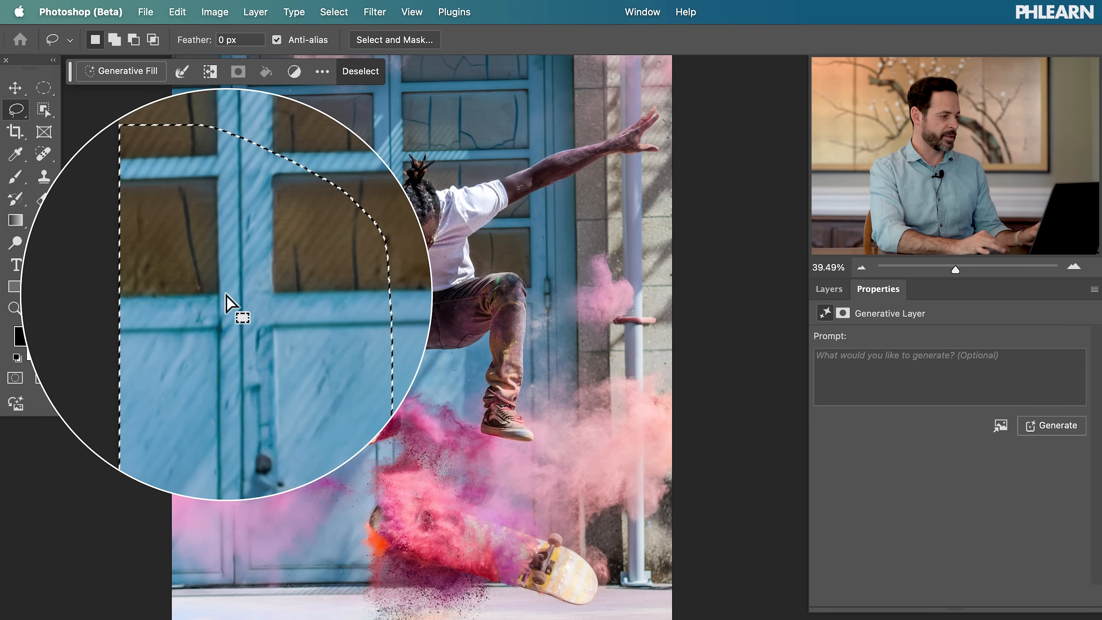
left_click(122, 71)
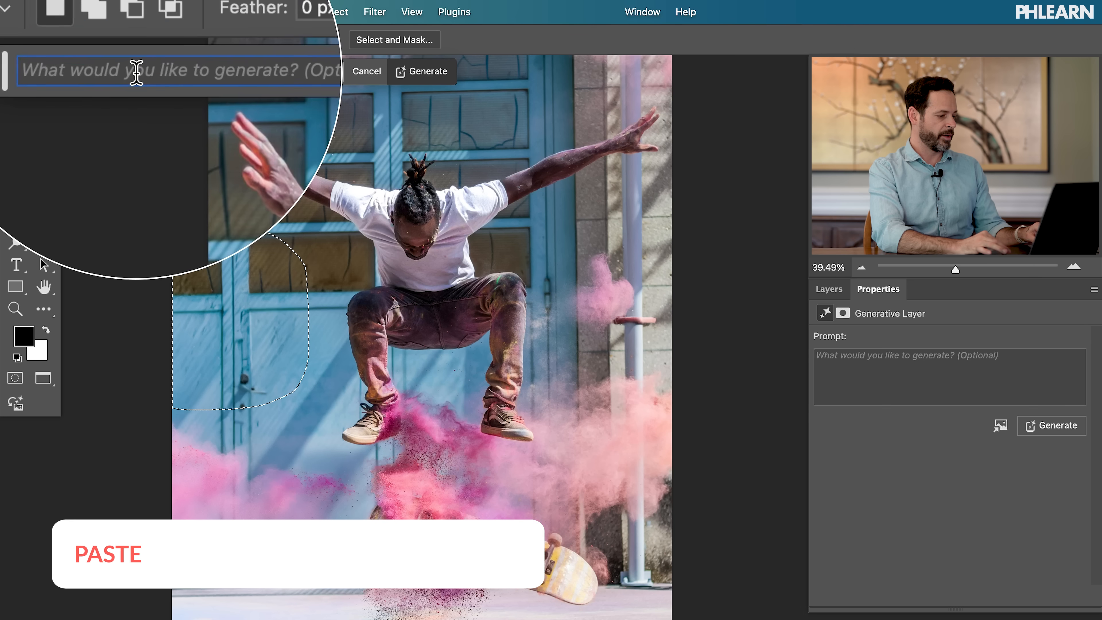
type("pink dust")
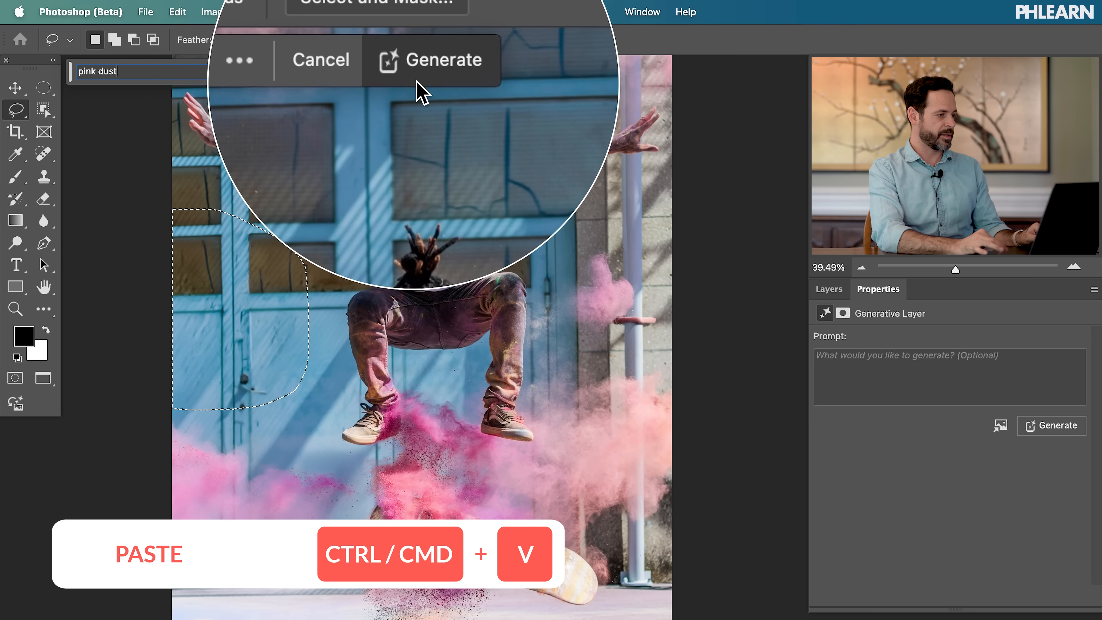
left_click(420, 71)
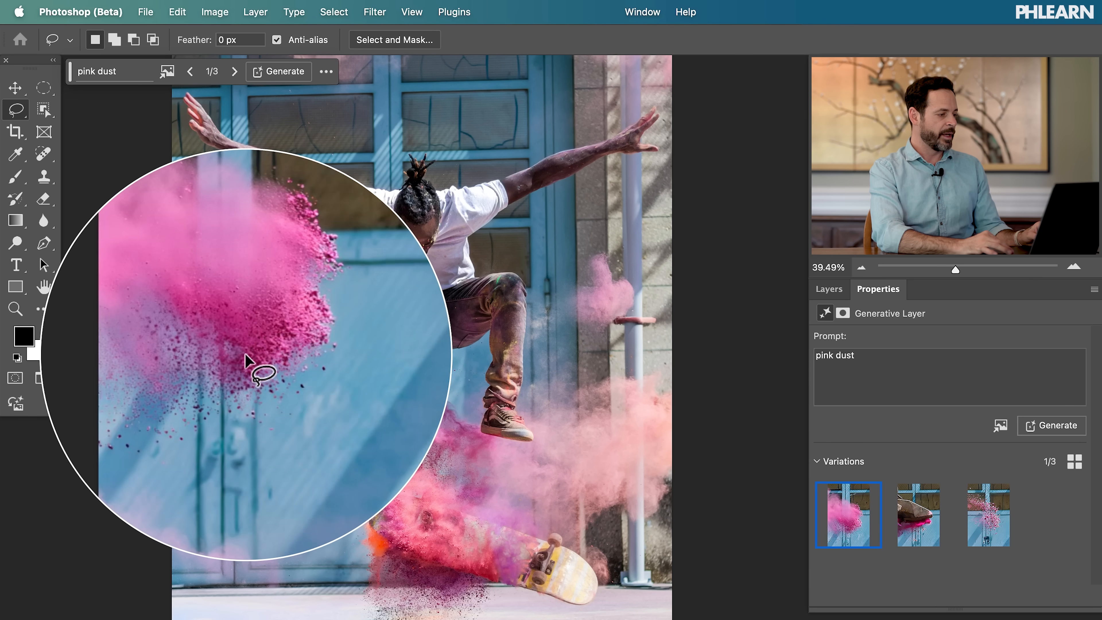
Review the layer stack and enhance the detail of the first variation on the pink dust 3 layer
left_click(829, 289)
scroll(861, 435, "down", 2)
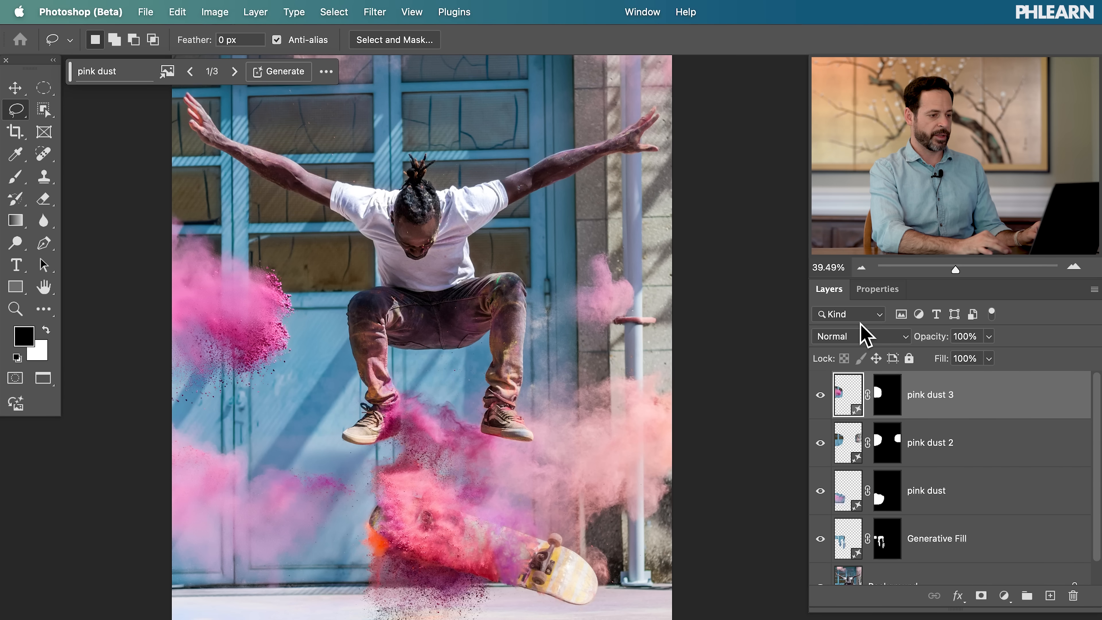
left_click(882, 290)
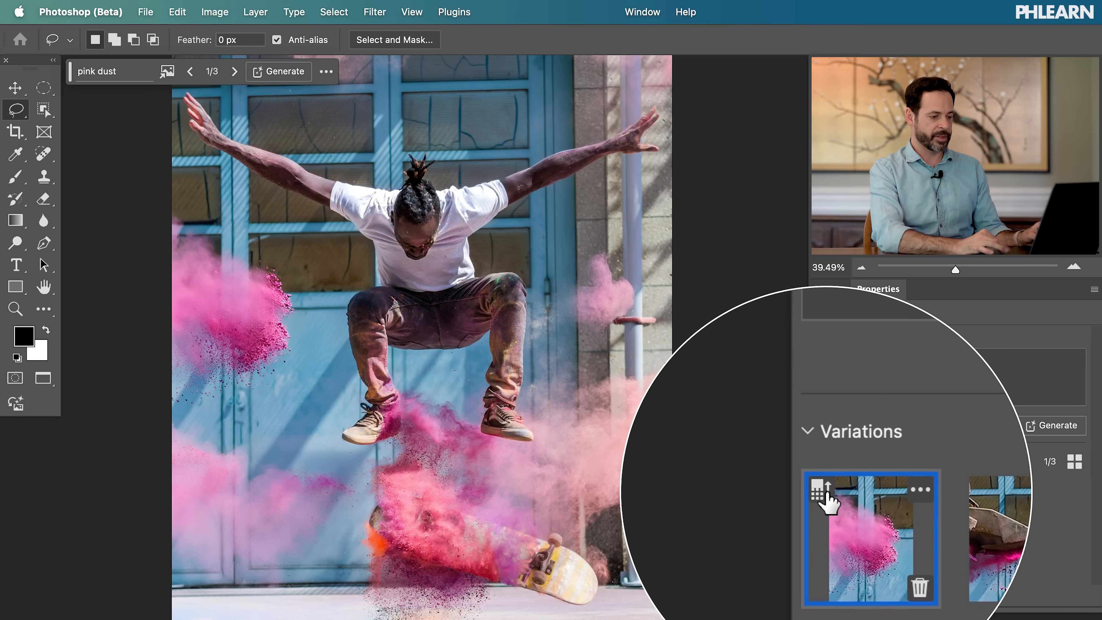
left_click(824, 492)
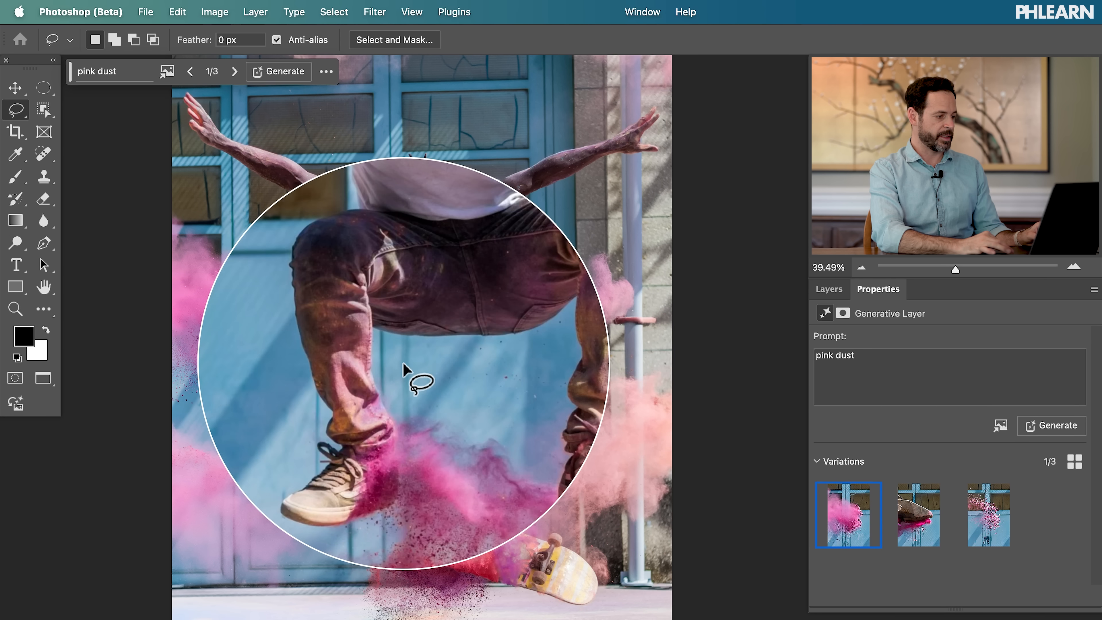
Select the pink dust 2 layer and enhance the detail of its sixth variation
left_click(827, 290)
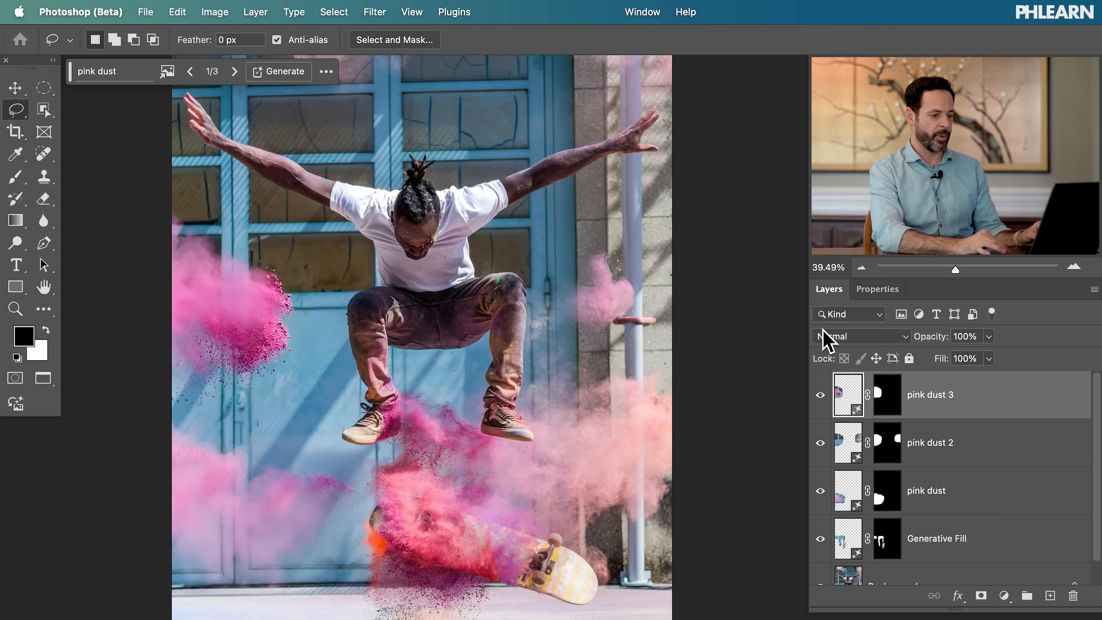
left_click(850, 436)
left_click(875, 290)
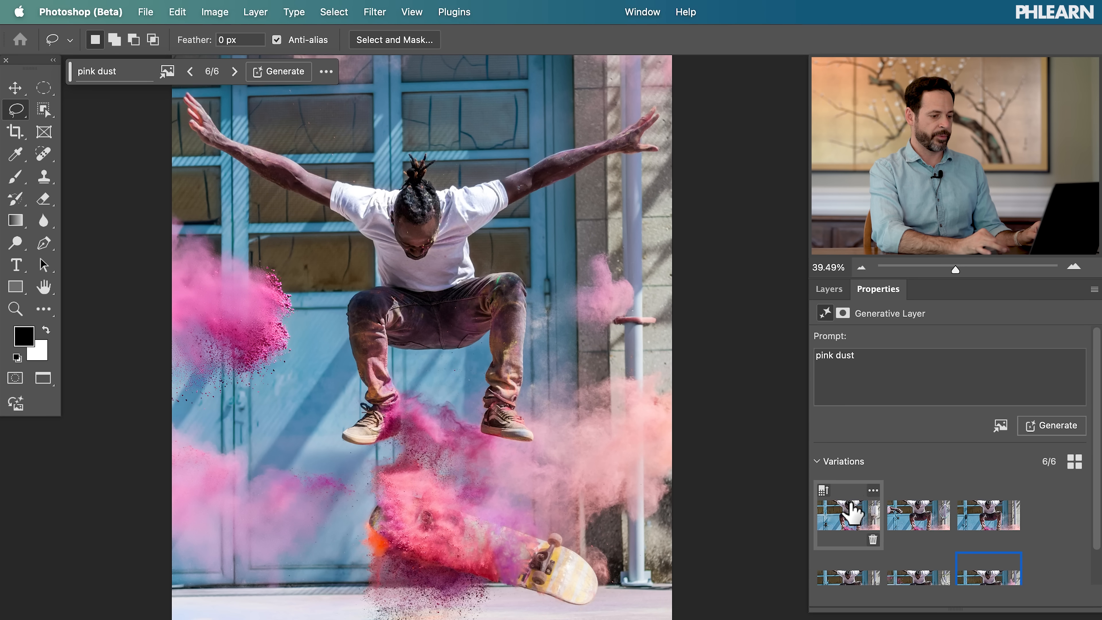
scroll(906, 504, "down", 2)
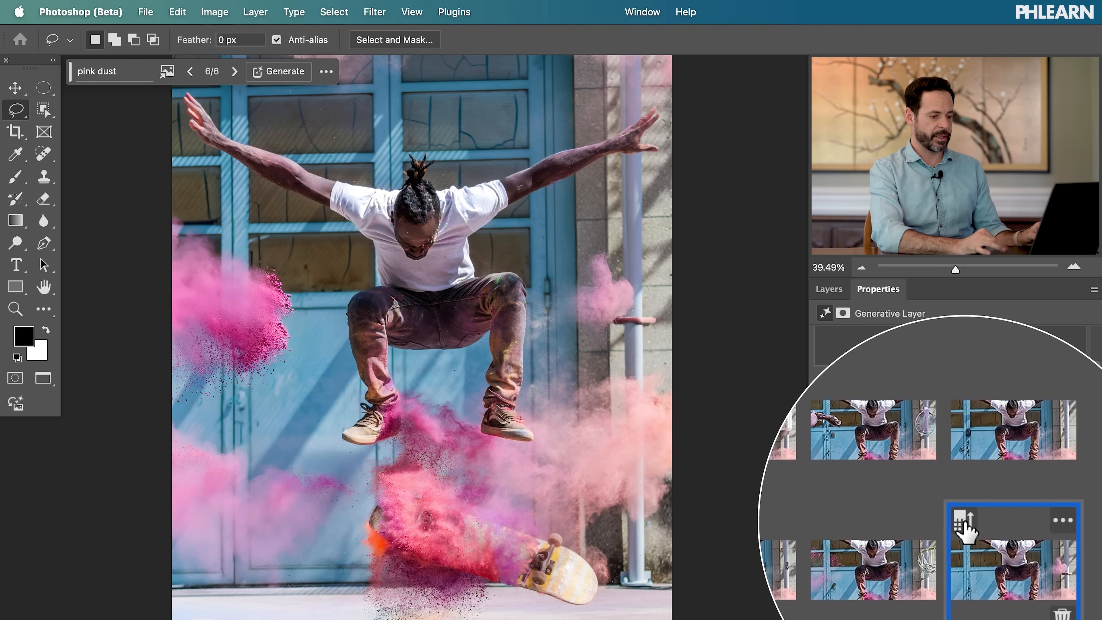
left_click(965, 524)
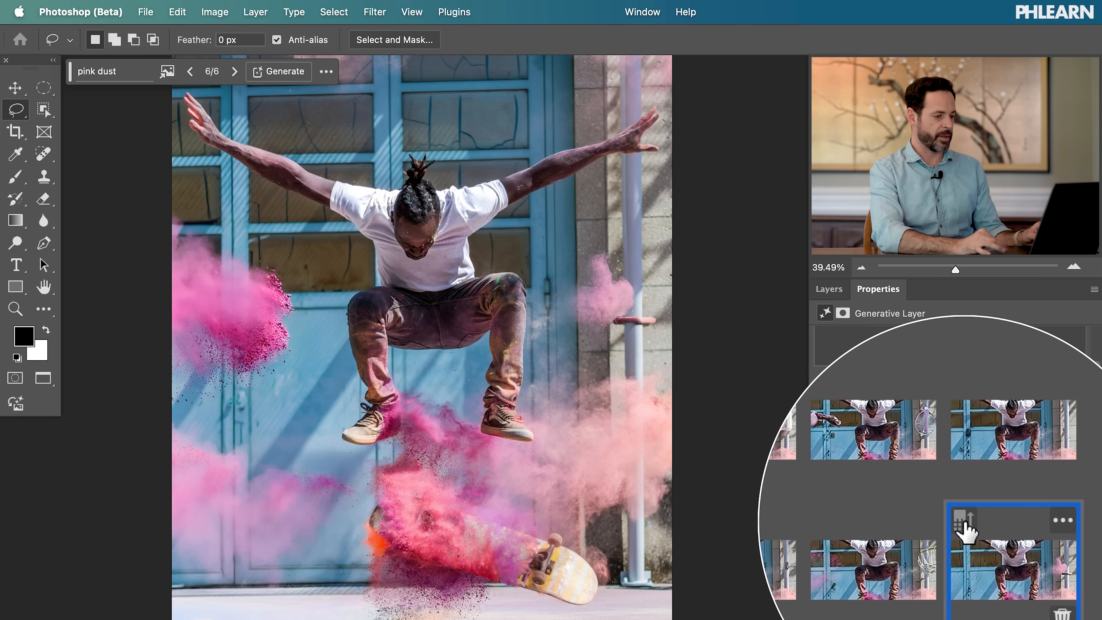
Select the original pink dust layer and enhance the detail of its first variation
left_click(822, 291)
left_click(839, 500)
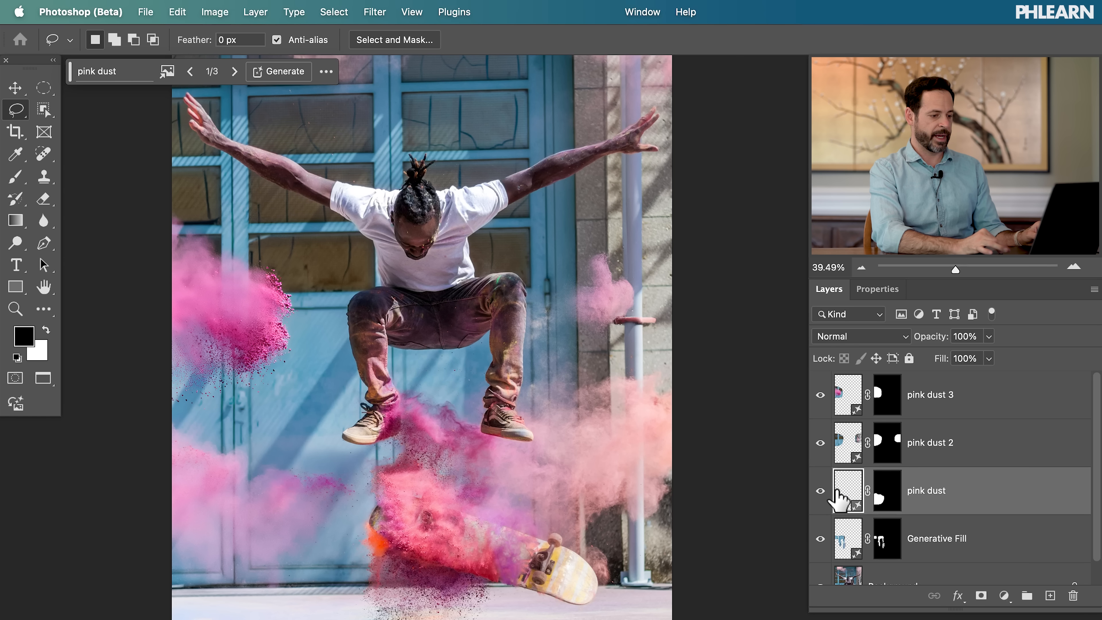
left_click(878, 290)
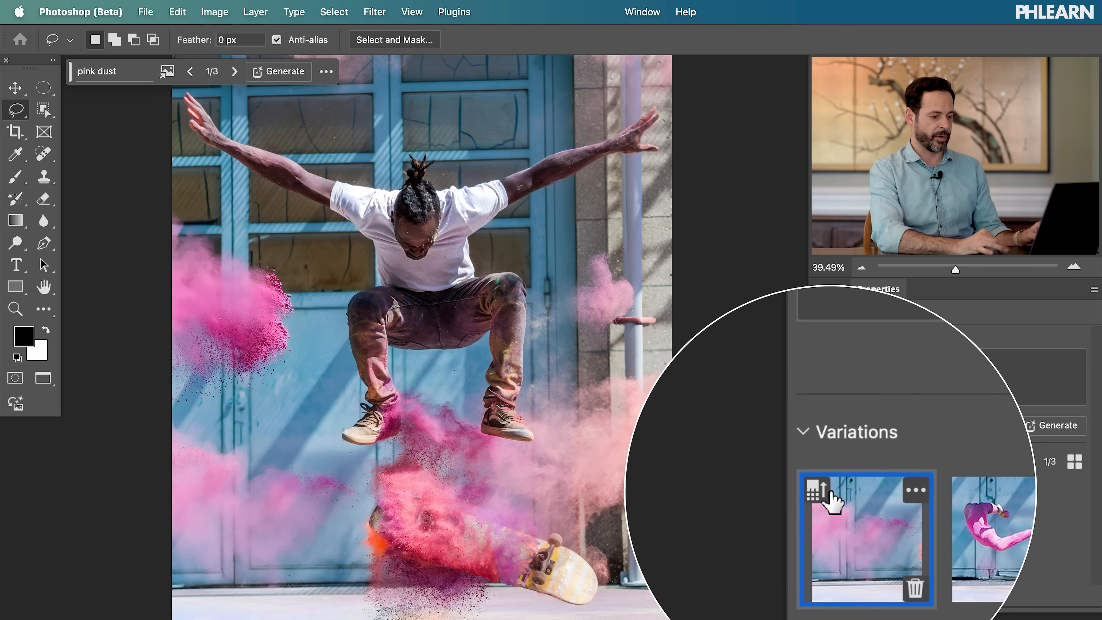
left_click(827, 494)
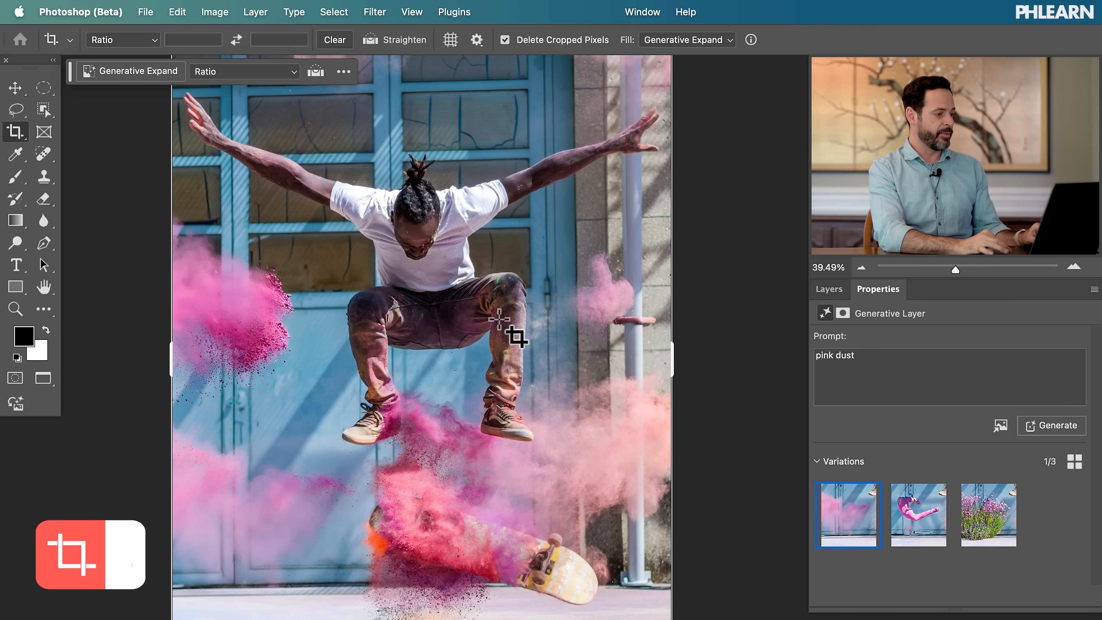
Crop outward on both sides to a nearly square canvas with Generative Expand as the fill, and generate with an empty prompt
key("super+0")
scroll(446, 309, "down", 3)
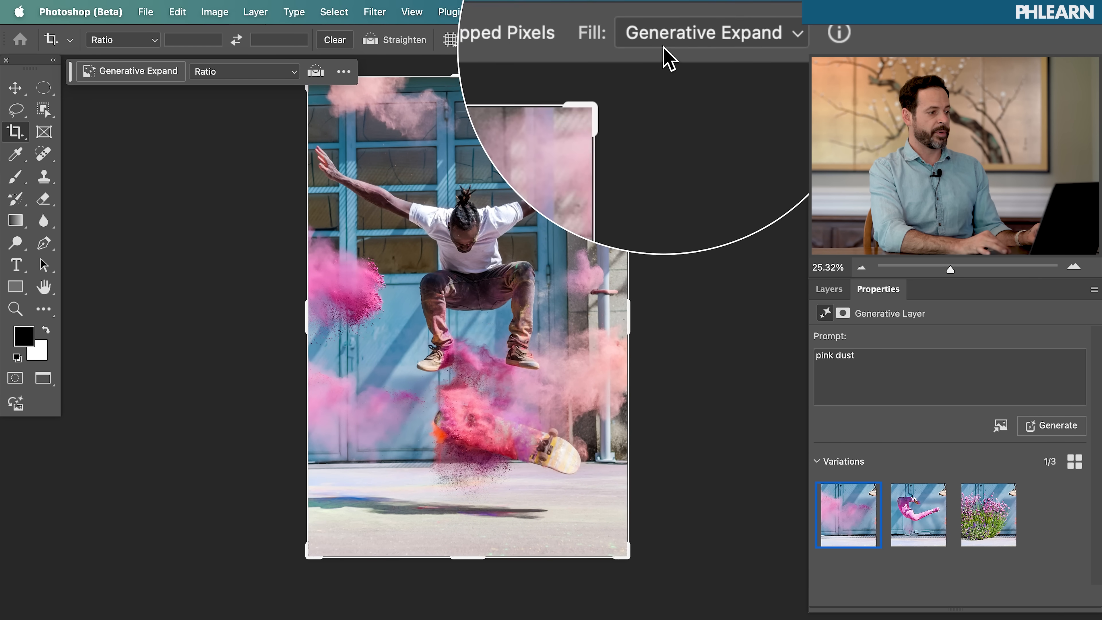
left_click(674, 53)
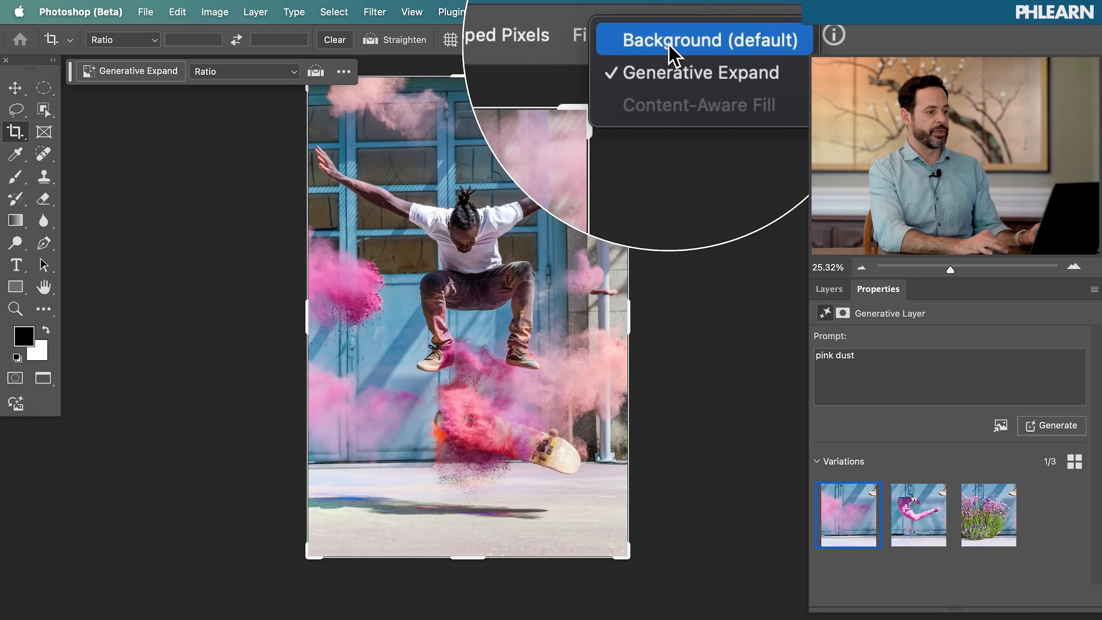
left_click(675, 65)
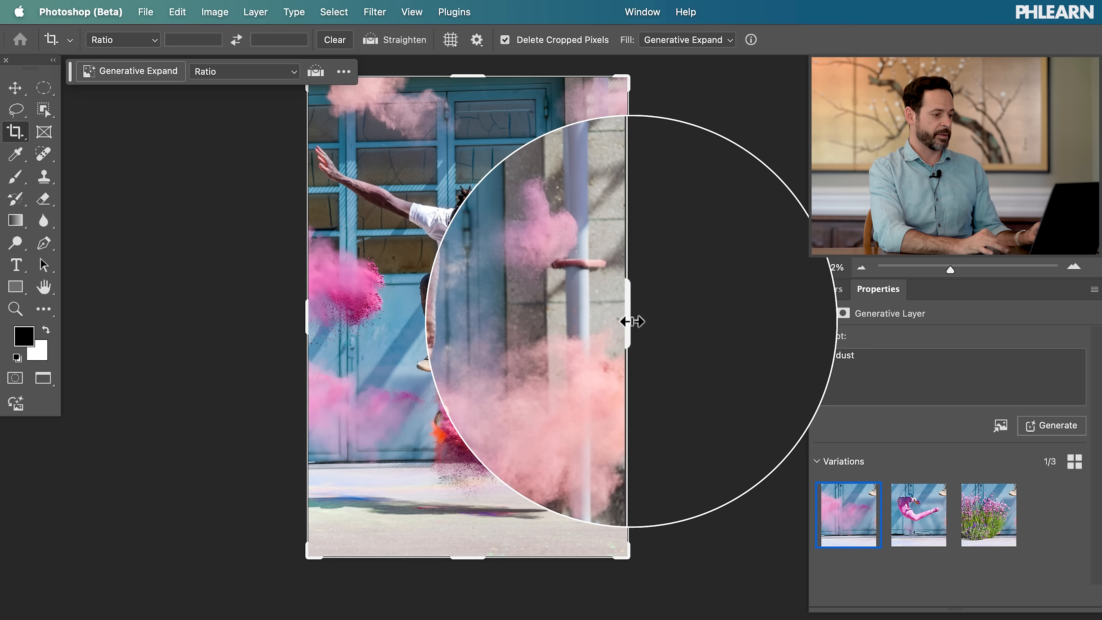
left_click_drag(632, 320, 740, 300)
mouse_move(622, 292)
left_mouse_down()
mouse_move(622, 313)
mouse_move(614, 306)
left_mouse_up()
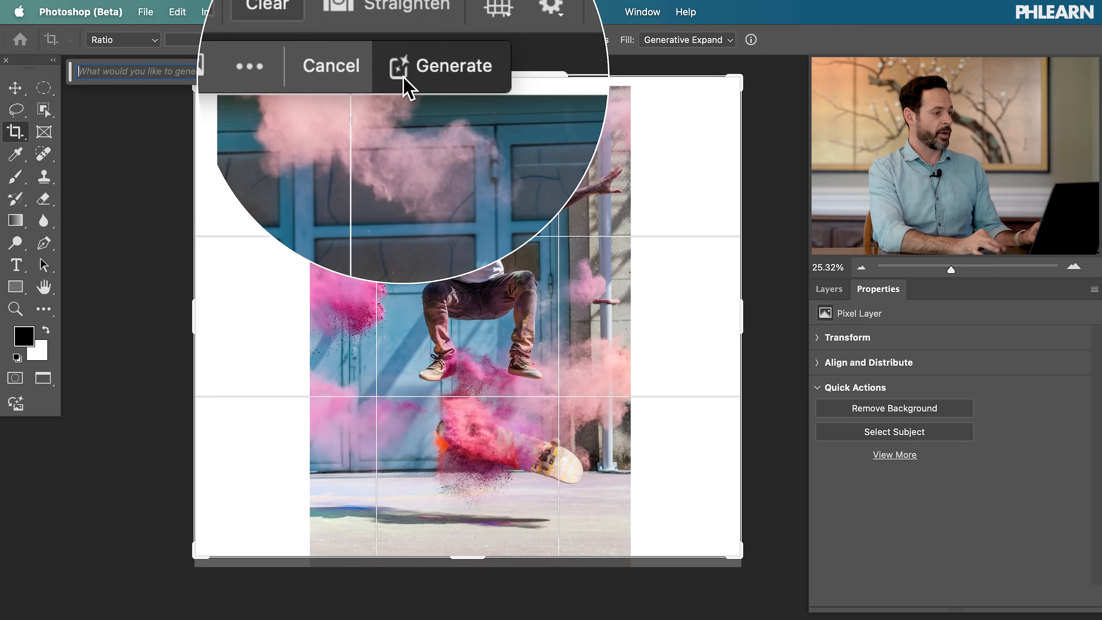
left_click(405, 79)
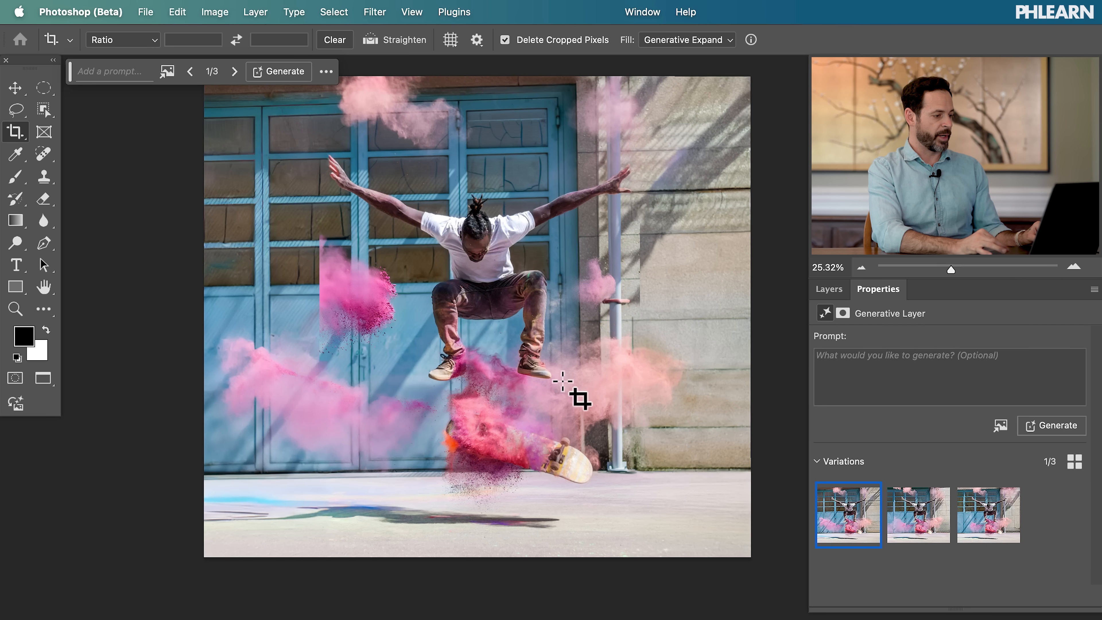
Compare the generated expansion variations and choose the second one
left_click(911, 525)
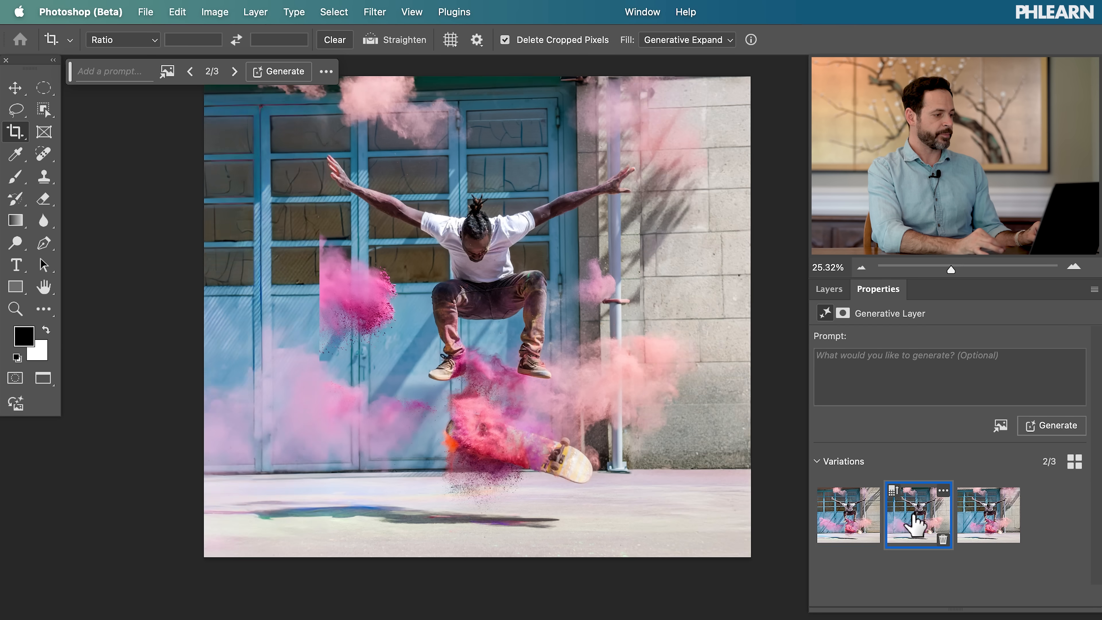
left_click(990, 529)
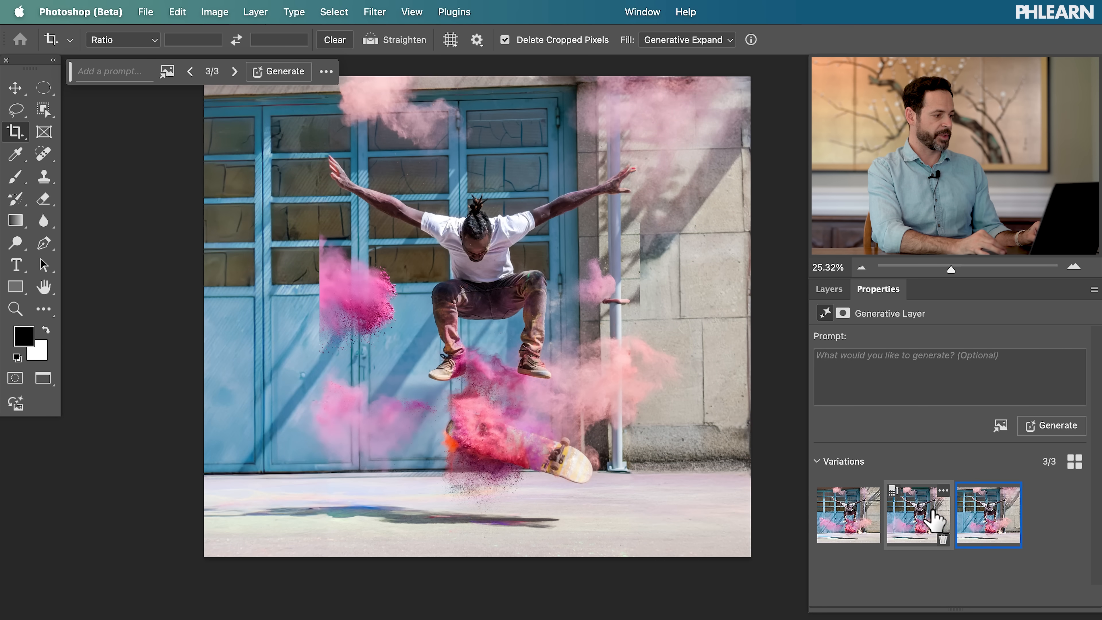
left_click(935, 520)
Move the Generative Expand layer above pink dust 3, then delete it
left_click(830, 289)
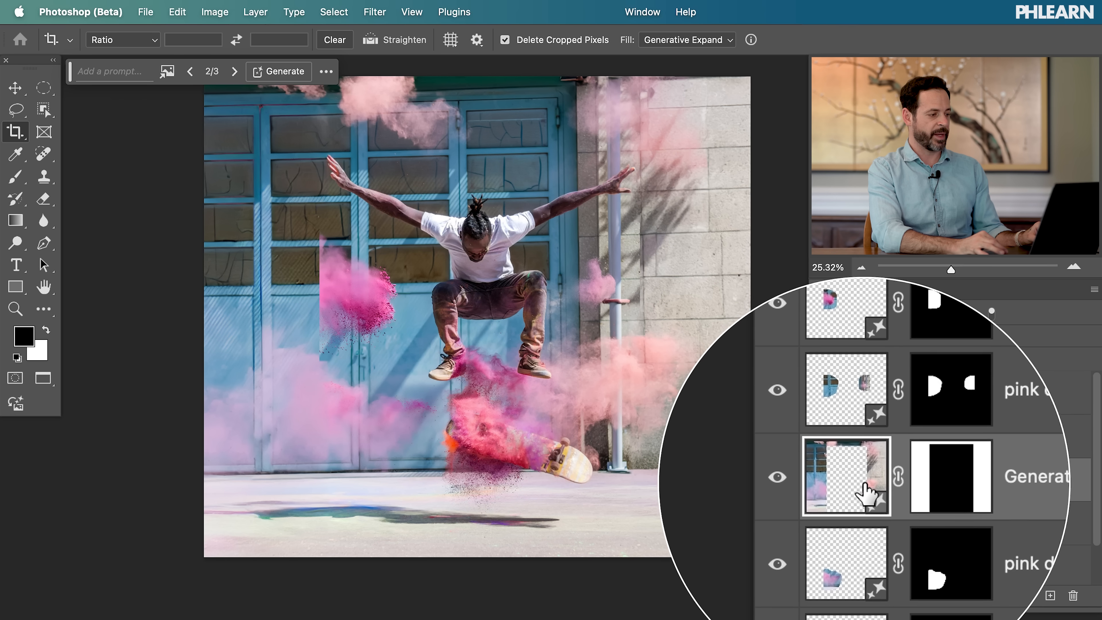
left_click_drag(861, 493, 856, 384)
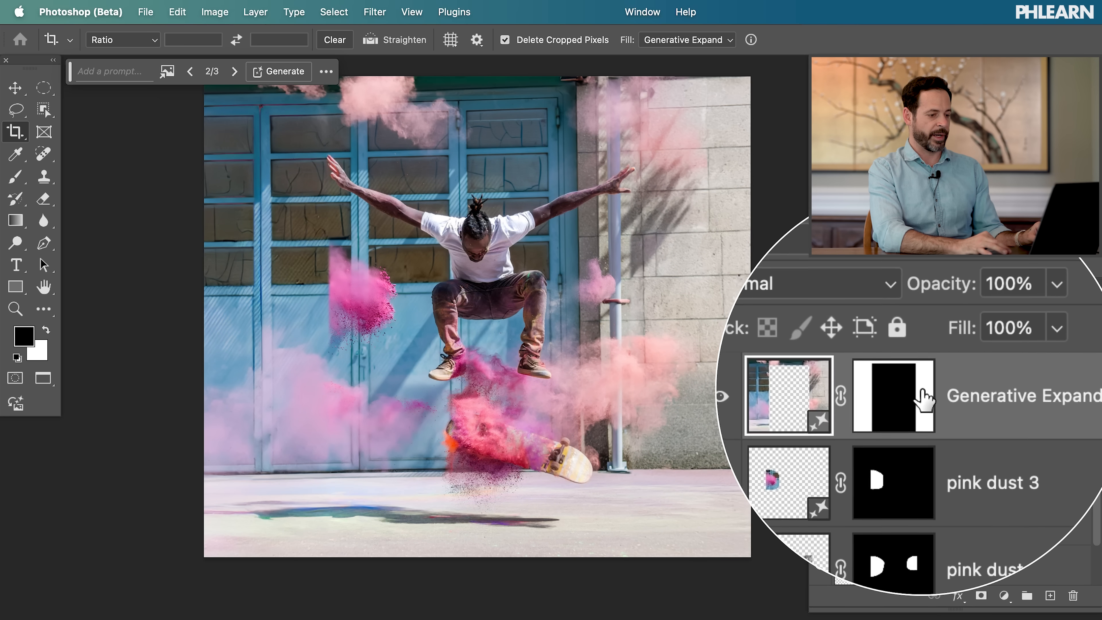
left_click_drag(1072, 559, 1075, 601)
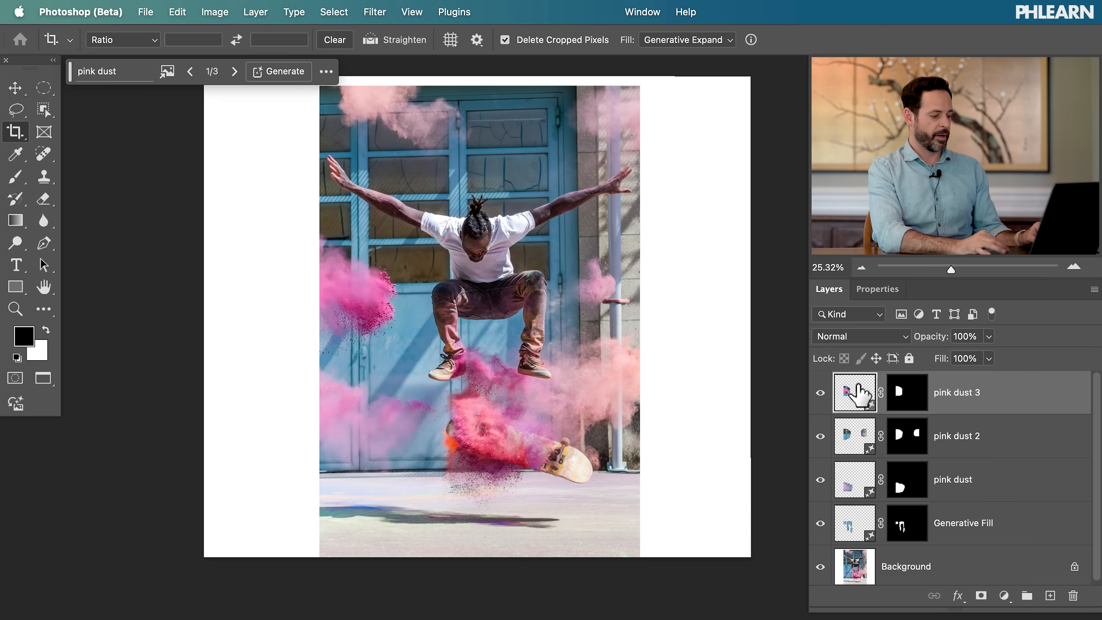
Undo the layer deletion, the reordering and the whole canvas expansion
key("super+z")
key("super+z")
key("super+z")
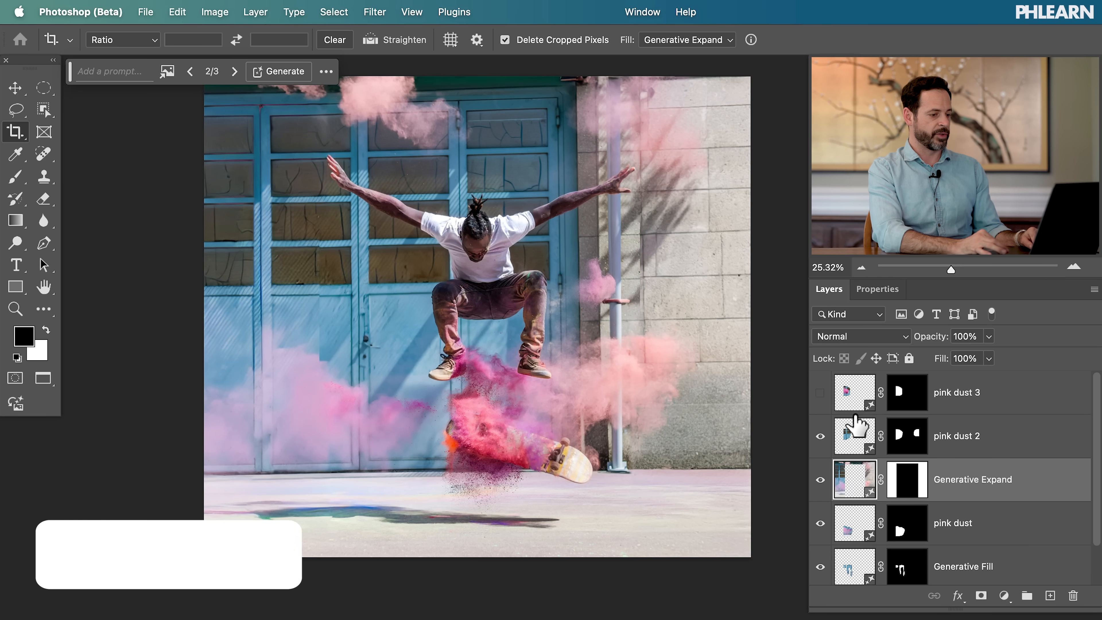
key("super+z")
key("super+z")
key("super+z")
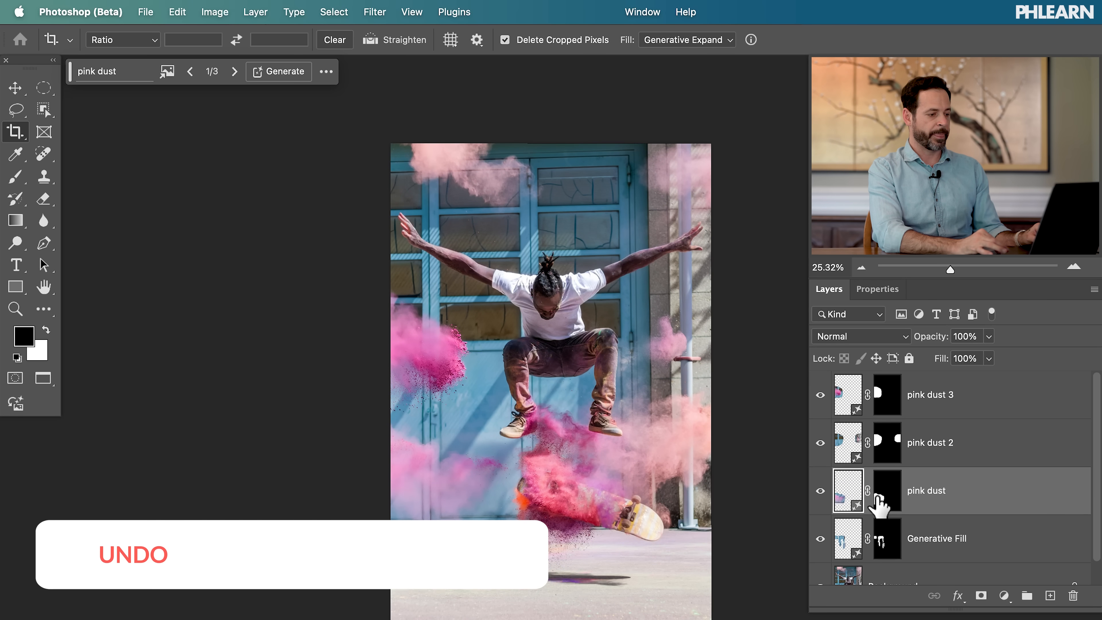
With the top layer pink dust 3 selected, crop outward on both sides to a nearly square canvas and generate the expansion without a prompt
scroll(659, 413, "down", 3)
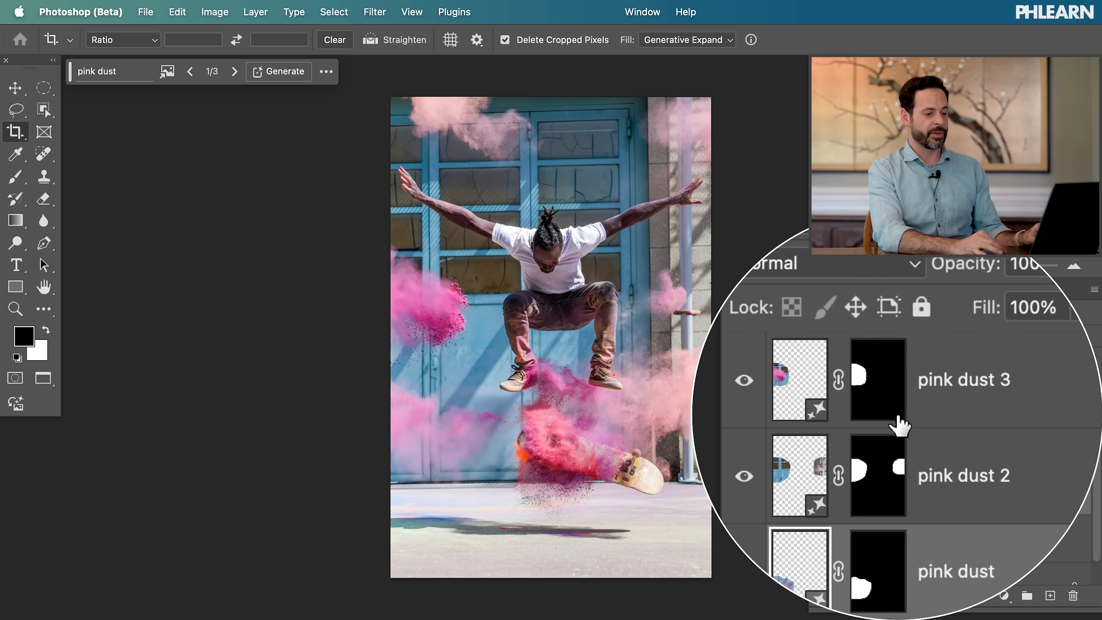
left_click(917, 403)
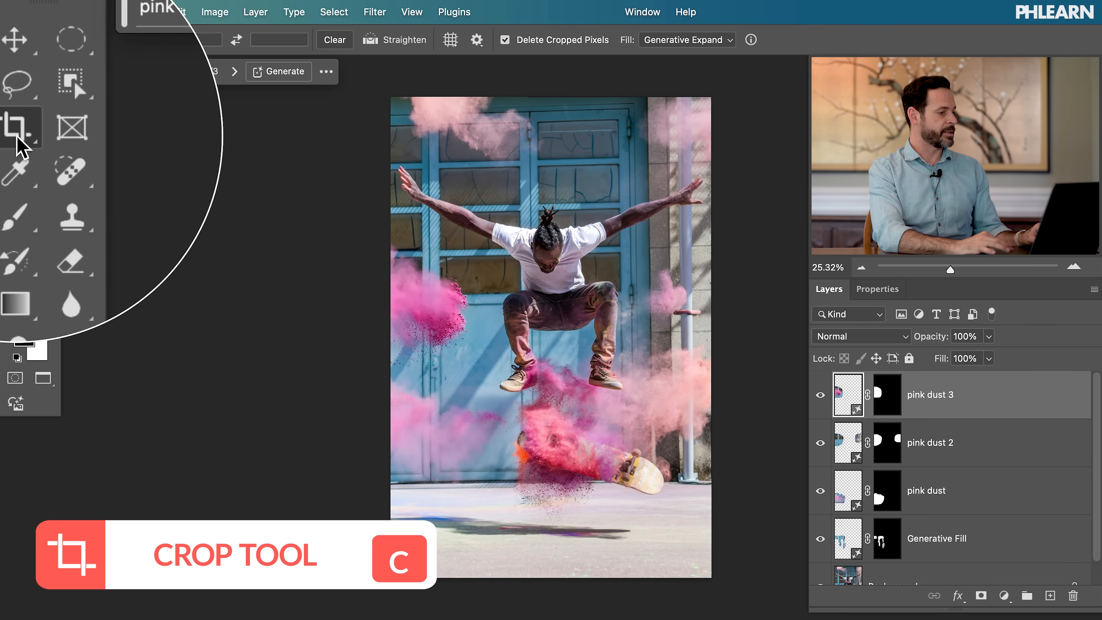
left_click(536, 304)
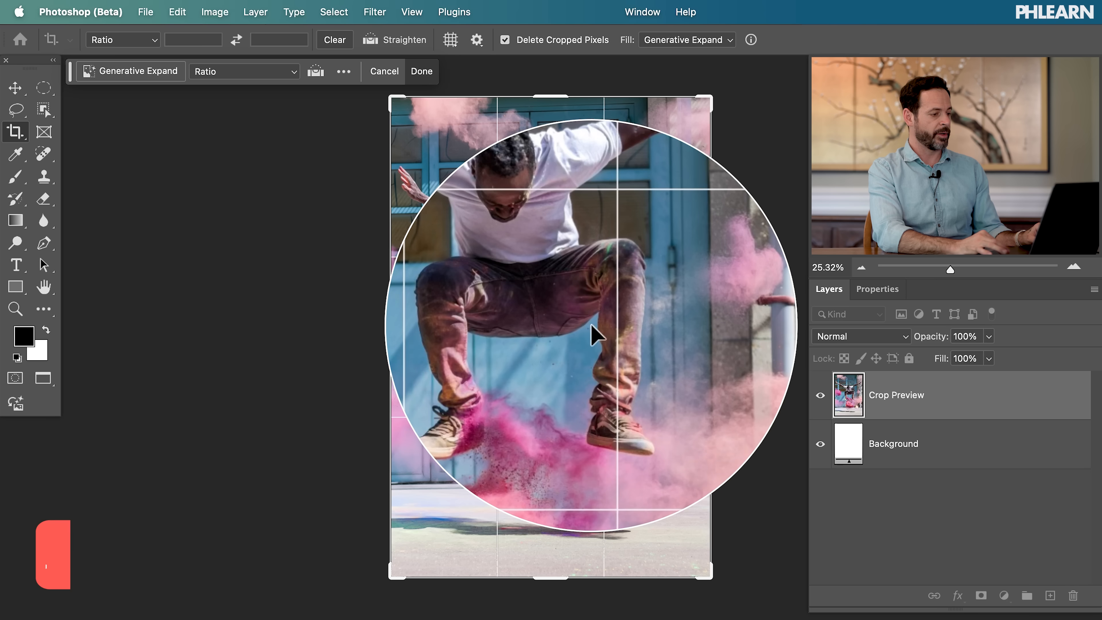
left_click_drag(712, 346, 812, 344)
left_click_drag(694, 340, 701, 348)
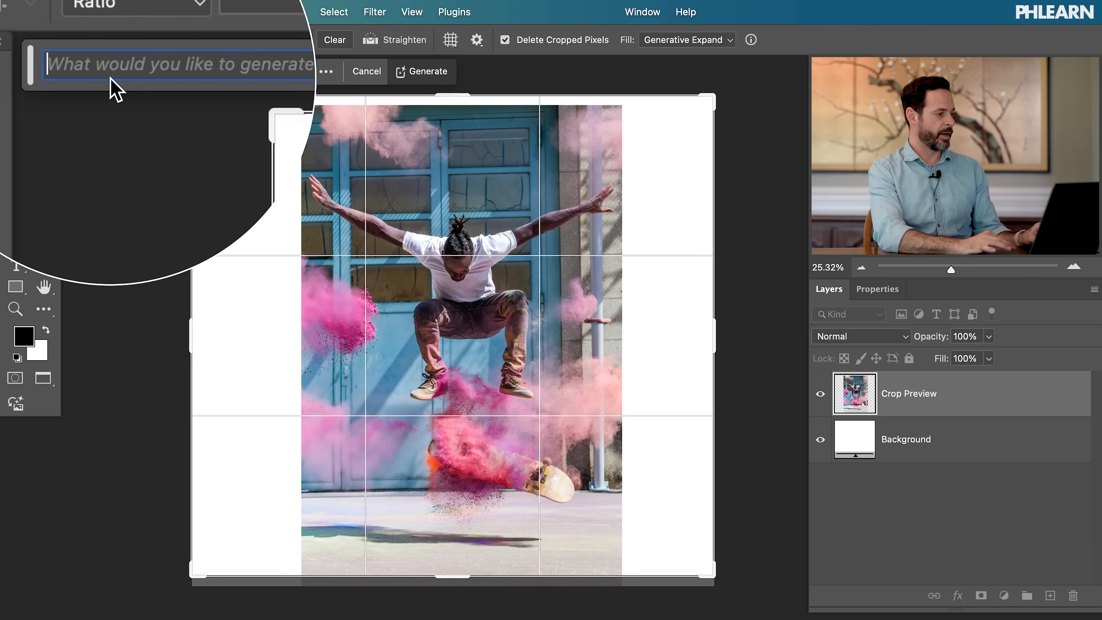
left_click(408, 74)
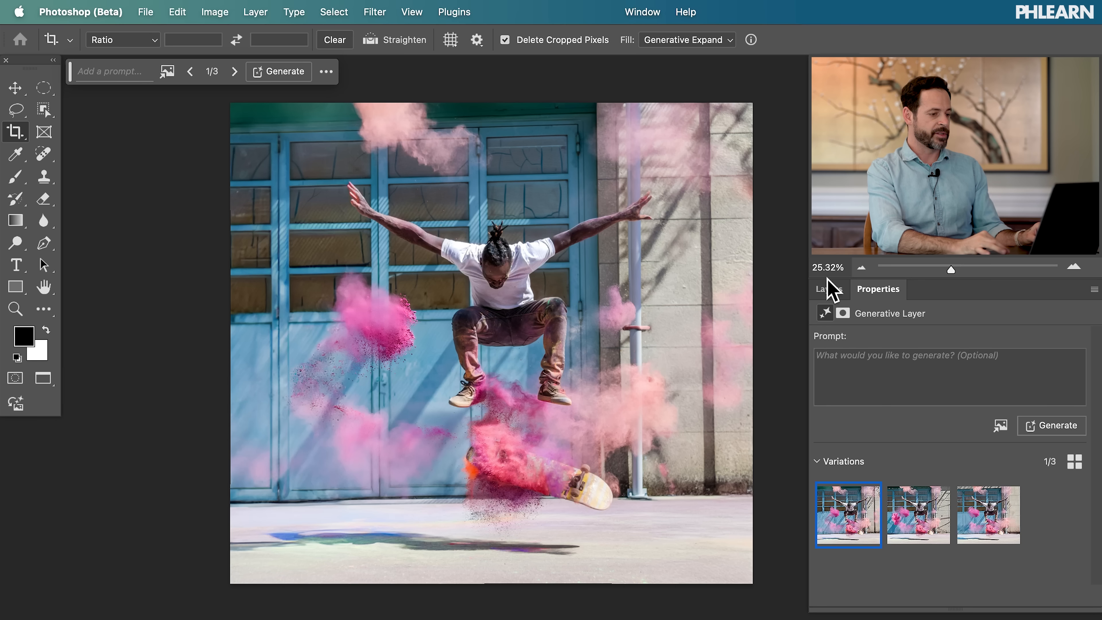
Choose the second variation for the Generative Expand layer
left_click(829, 289)
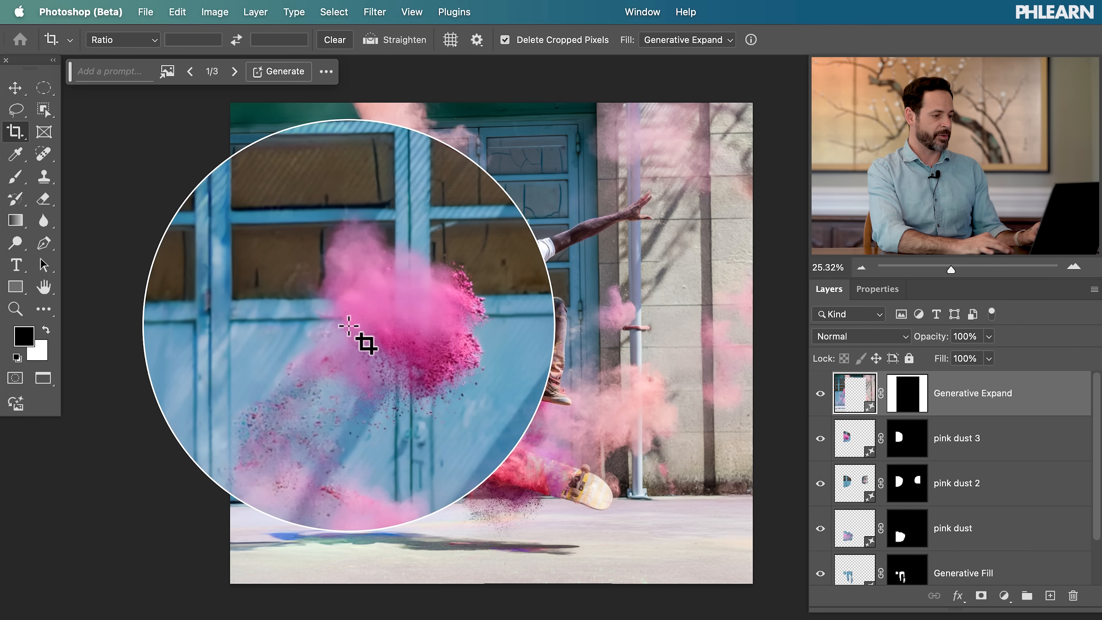
left_click(878, 292)
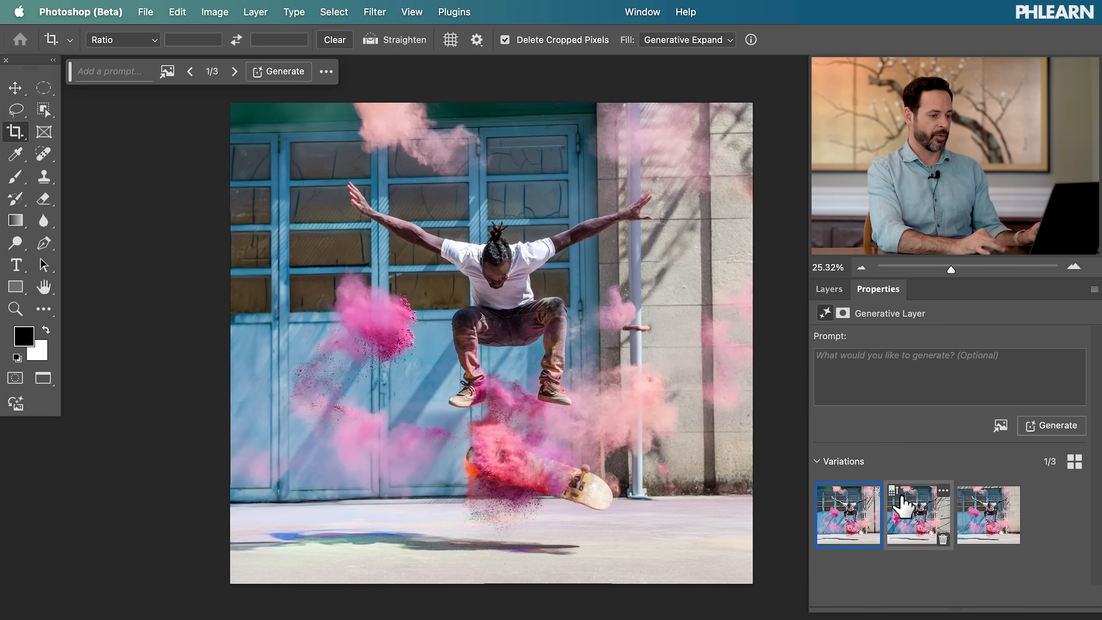
left_click(905, 508)
left_click(909, 526)
Examine the pink dust clouds, their fine particles and the expanded wall area up close, finishing with the whole image in view
scroll(582, 412, "up", 3)
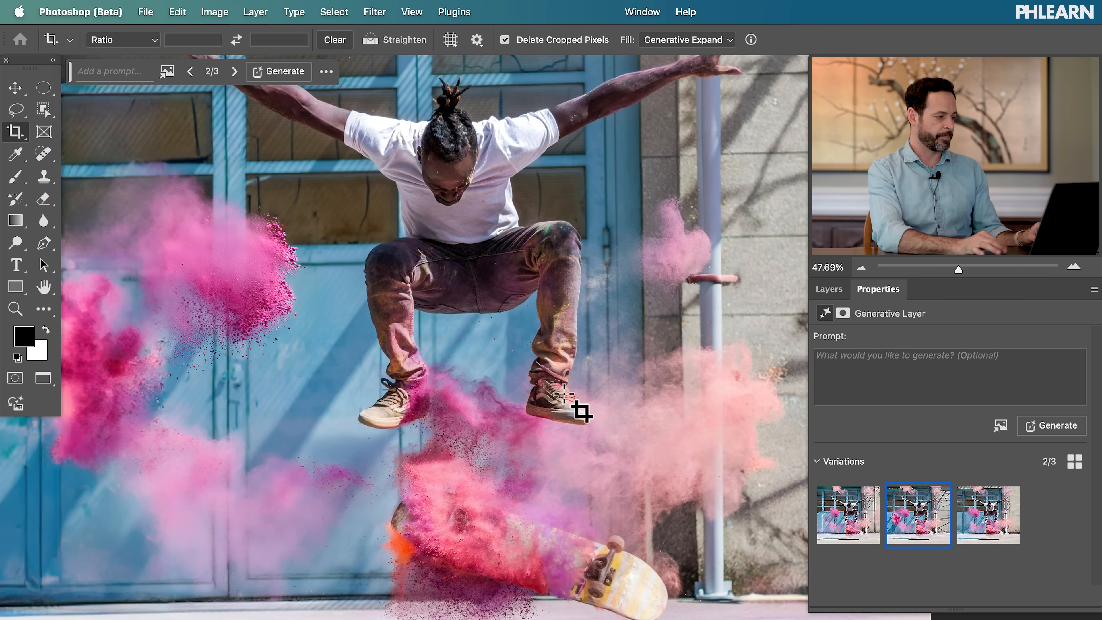
scroll(306, 383, "up", 4)
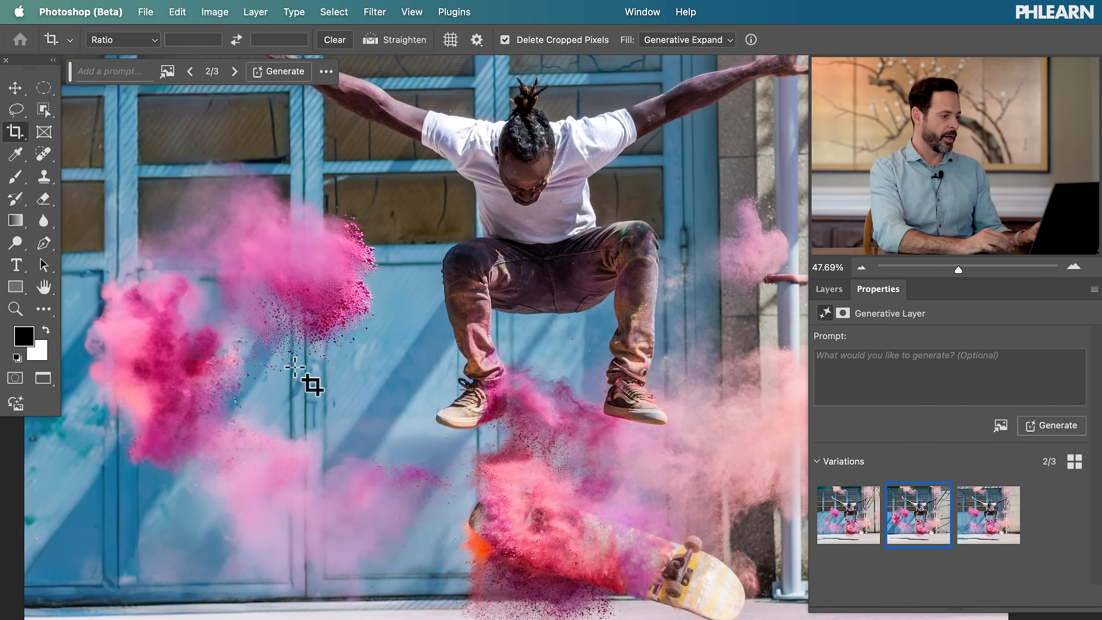
scroll(295, 368, "left", 10)
scroll(295, 367, "up", 3)
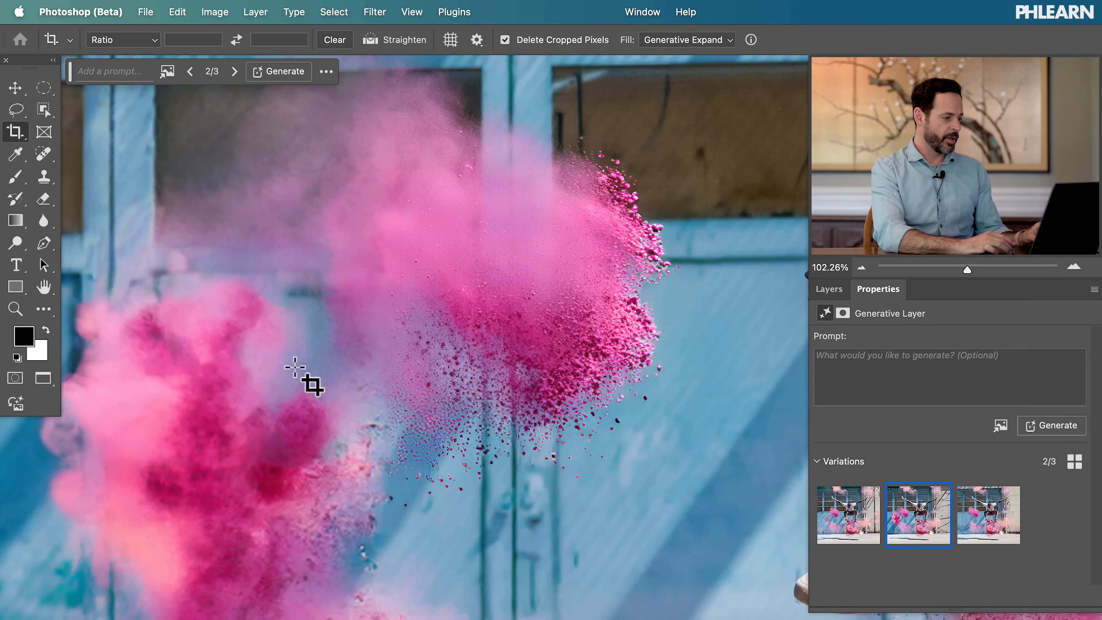
left_click(295, 367)
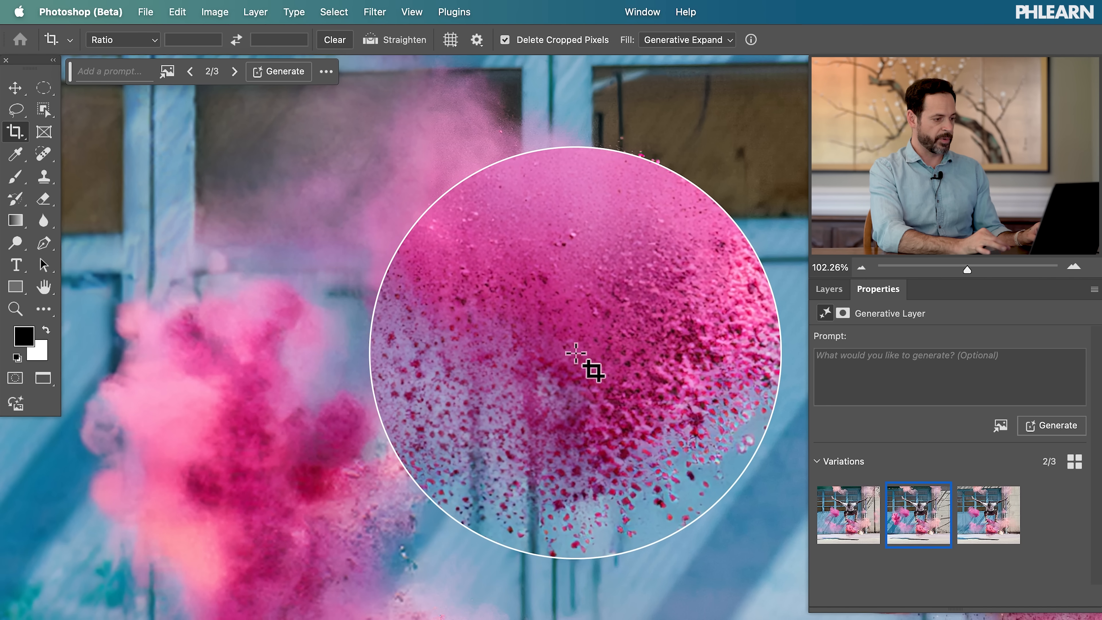
scroll(576, 353, "down", 5)
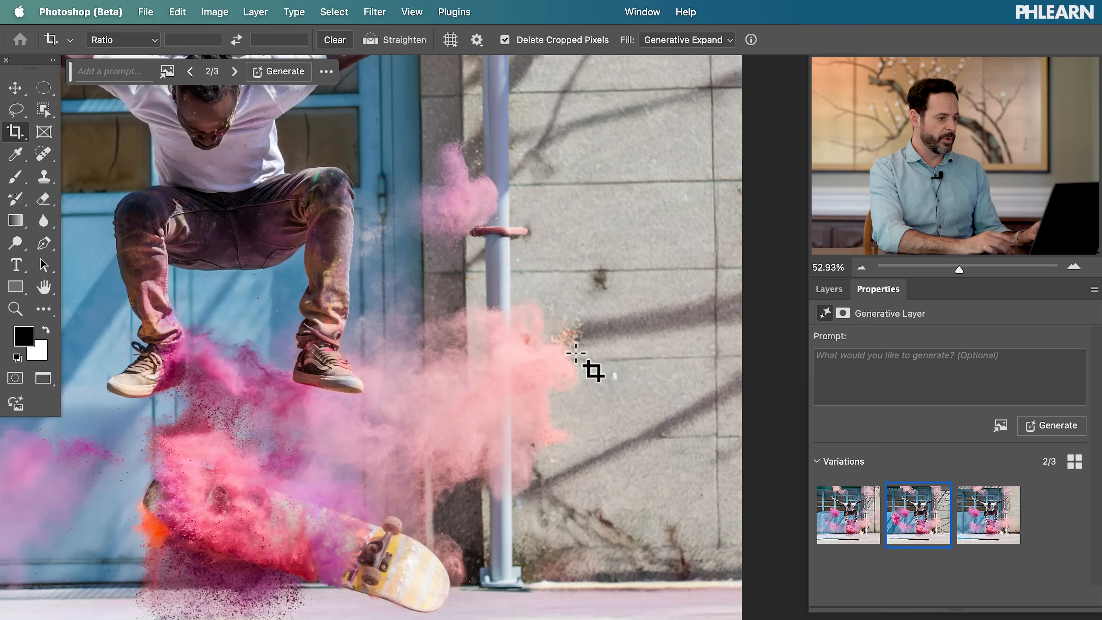
scroll(576, 354, "left", 2)
scroll(576, 354, "up", 2)
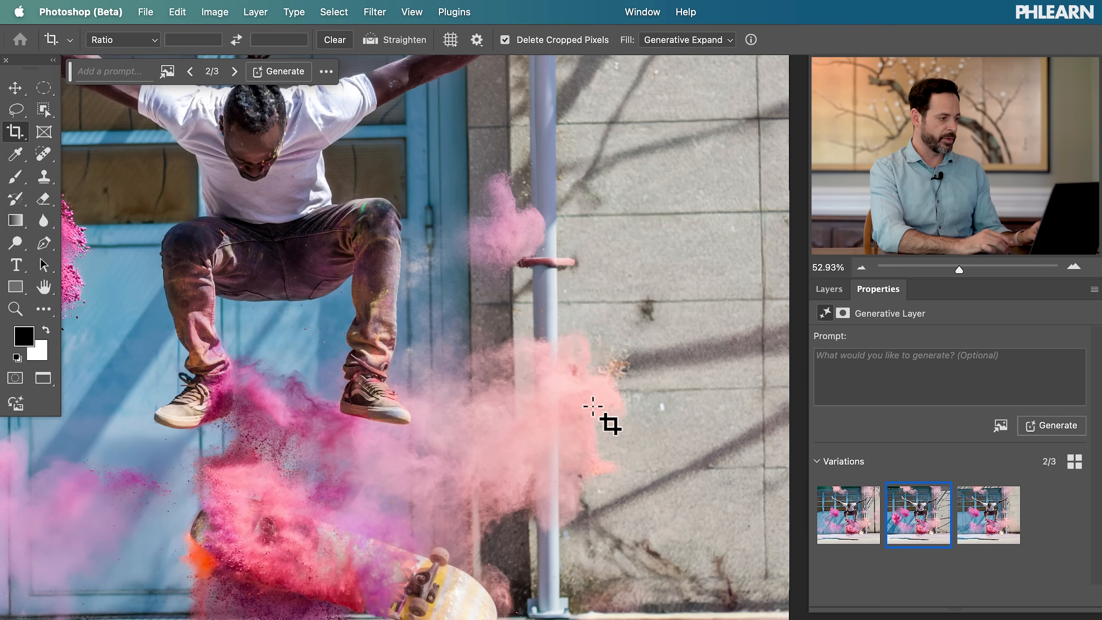
scroll(593, 406, "left", 5)
scroll(593, 406, "up", 3)
scroll(593, 407, "up", 1)
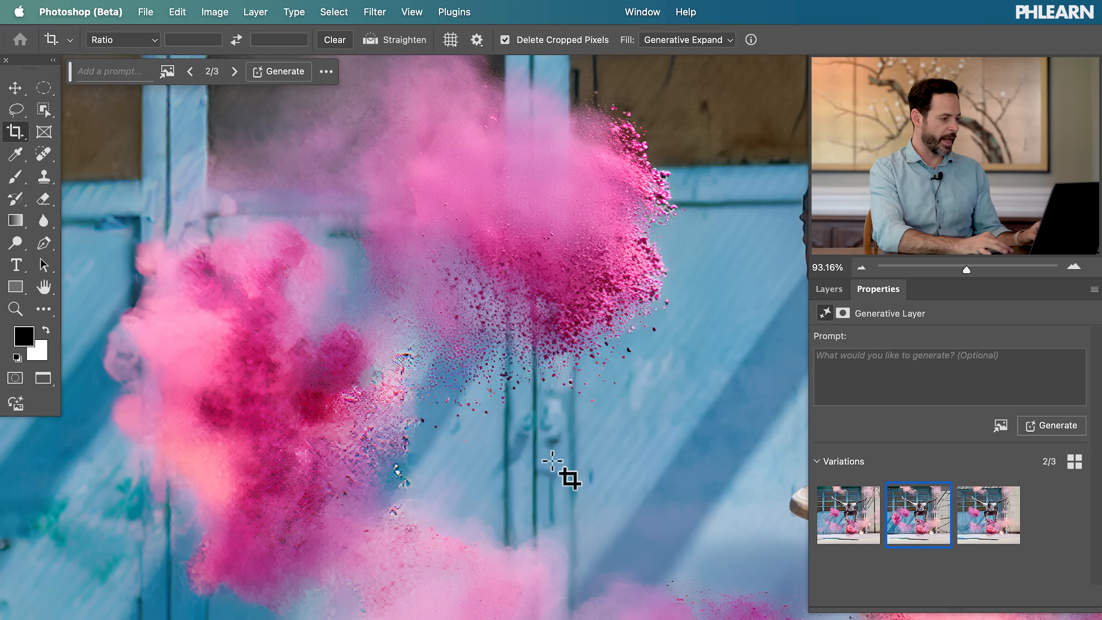
scroll(552, 461, "down", 3)
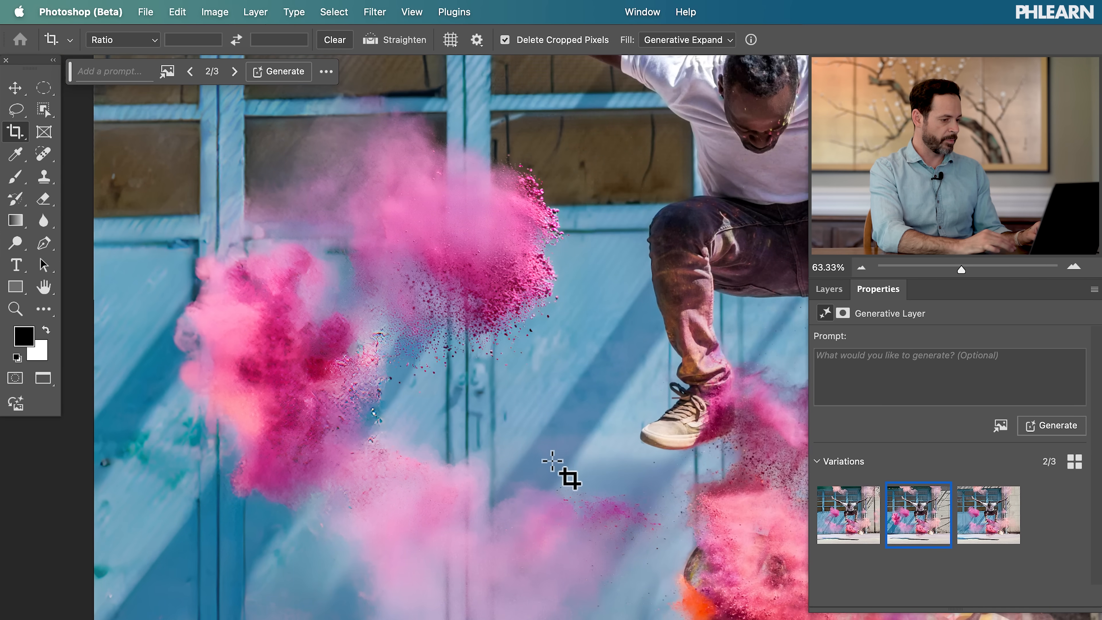
scroll(552, 461, "right", 10)
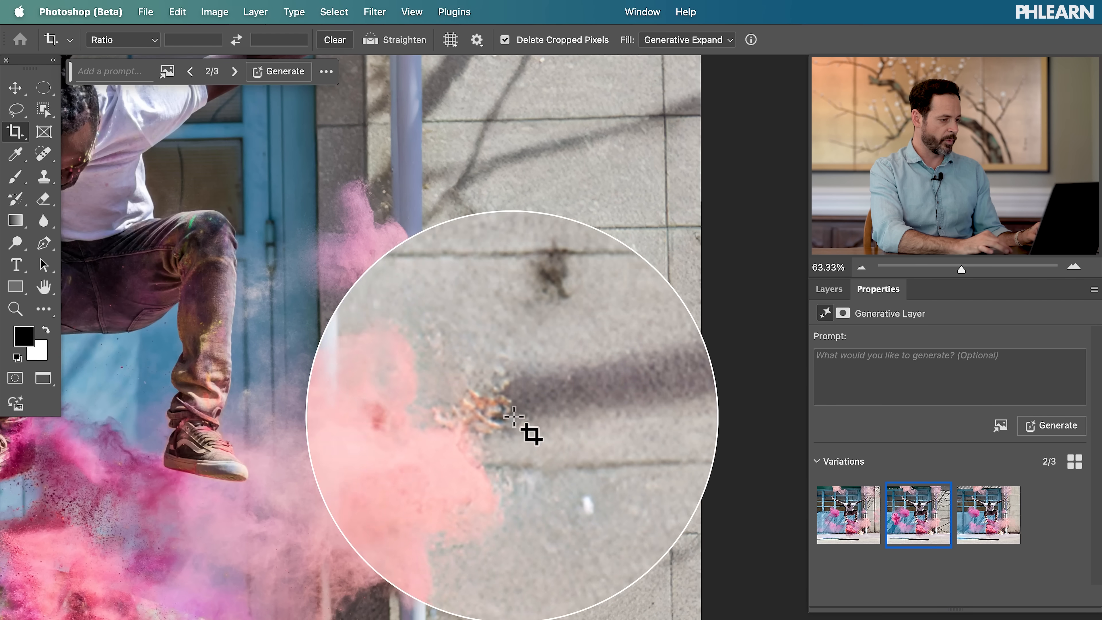
scroll(543, 382, "down", 3)
scroll(542, 382, "down", 4)
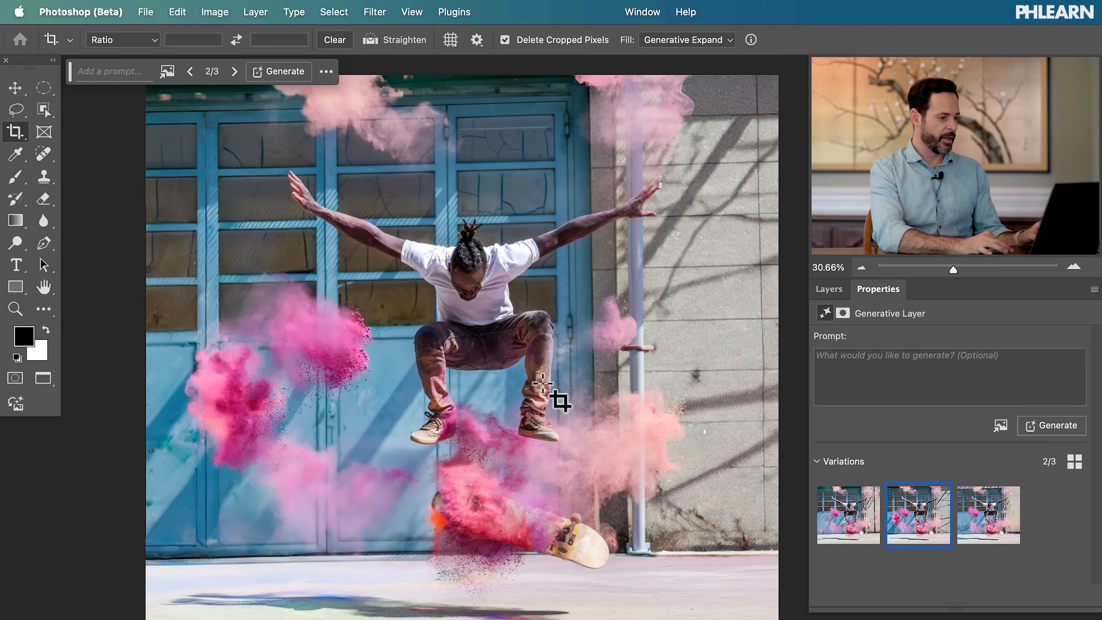
scroll(543, 382, "down", 2)
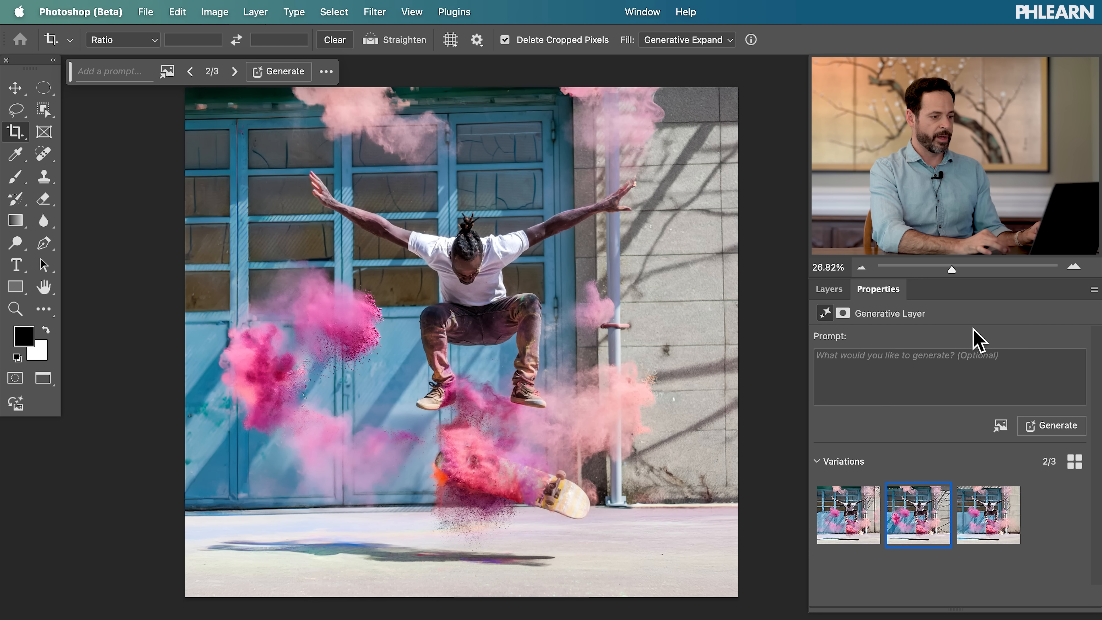
Group all layers above the Background, from Generative Expand down to Generative Fill
left_click(834, 292)
scroll(894, 458, "down", 2)
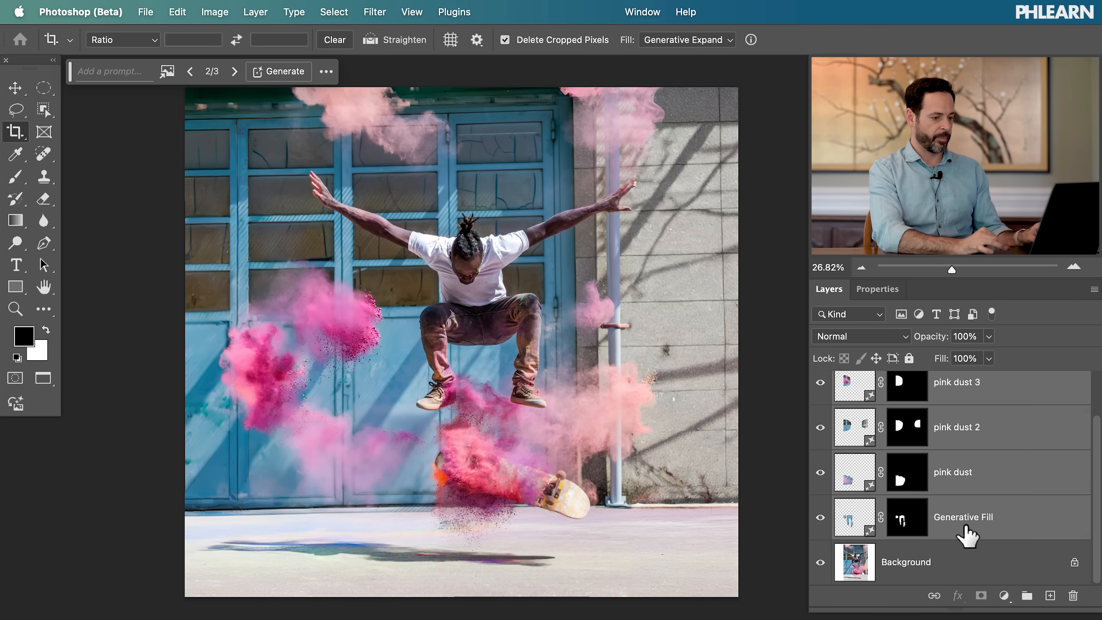
key("super+g")
Hide and show the layer group repeatedly to compare the original photo with the edited version, leaving the group shown
left_click(821, 380)
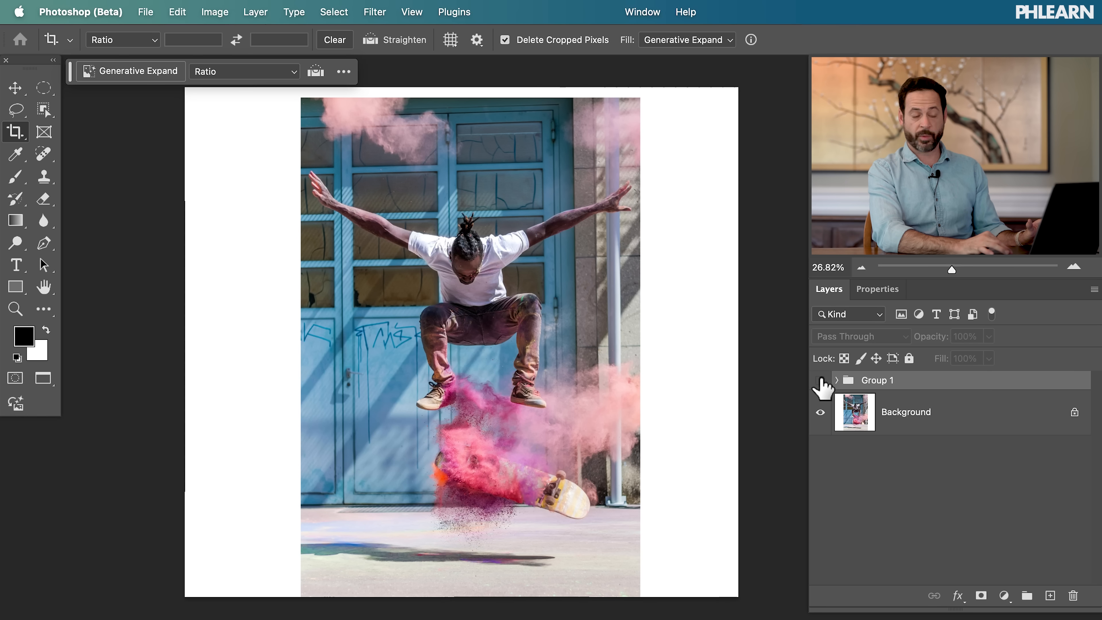
left_click(821, 380)
left_click(821, 381)
left_click(821, 380)
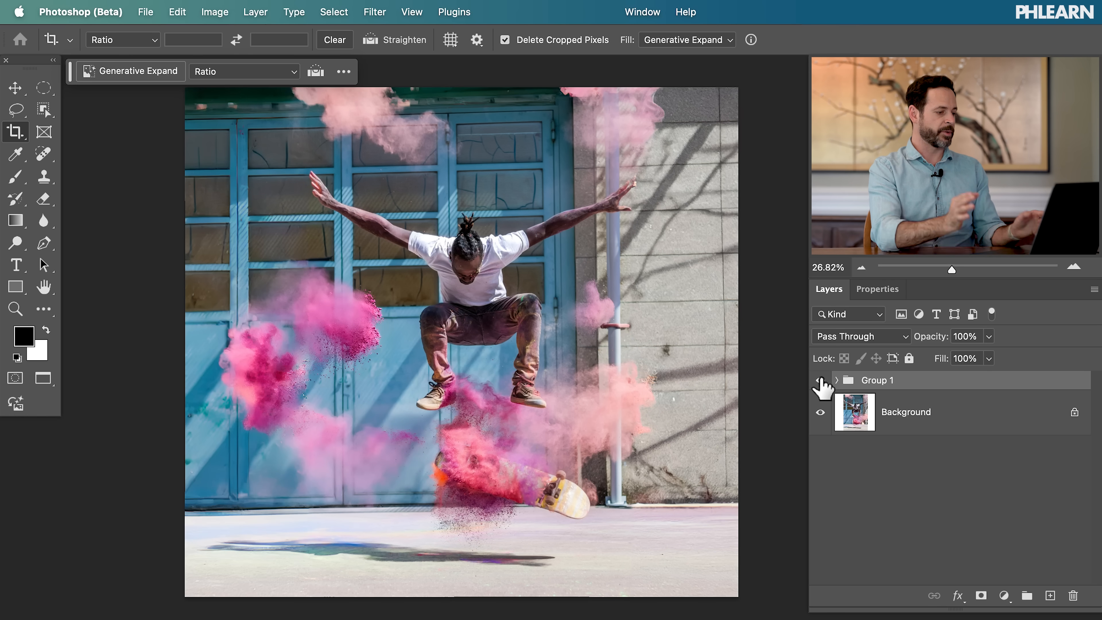